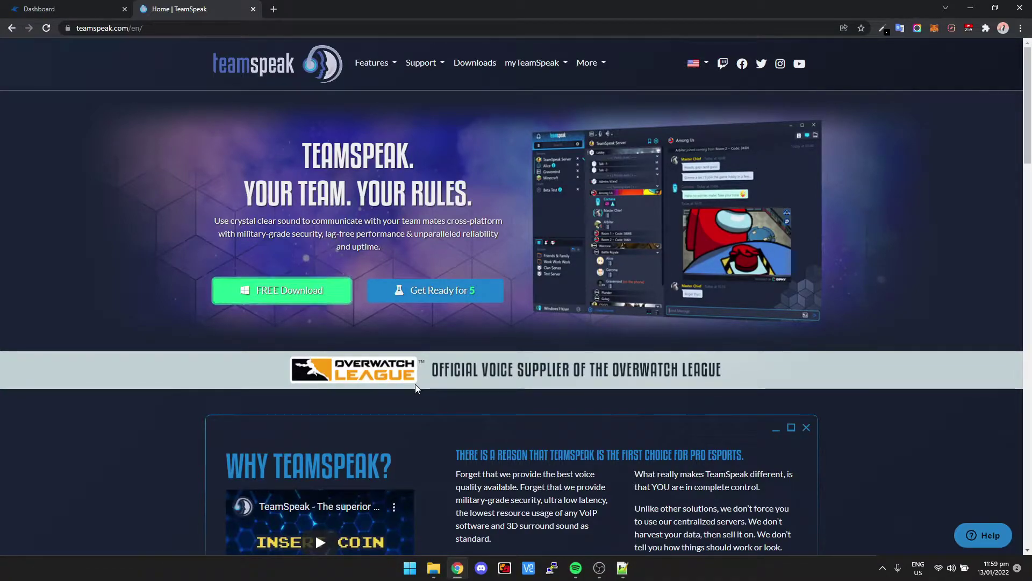
click(84, 10)
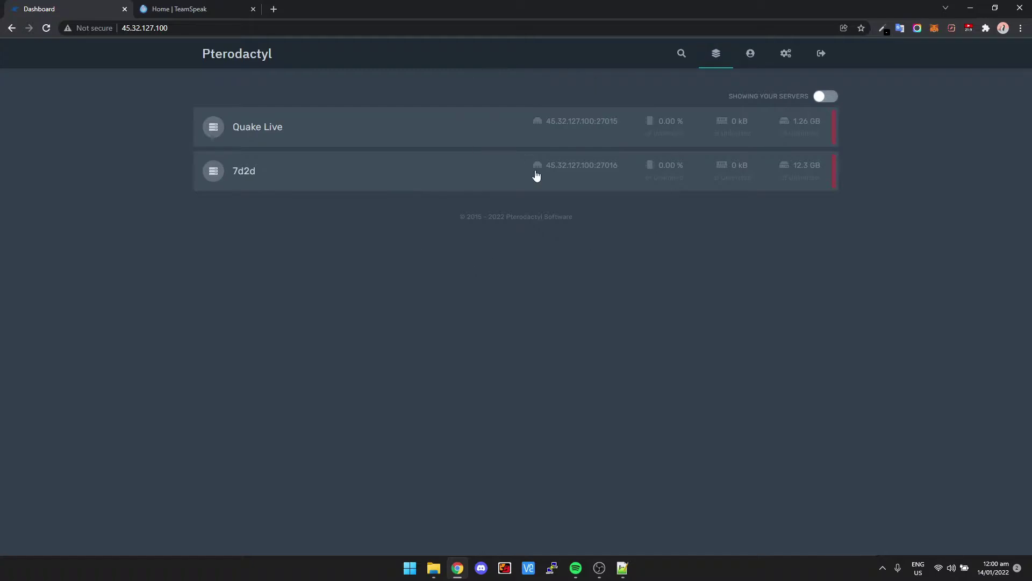
Open the Singapore 1 node's Allocation tab and choose IP 45.32.127.100 for new ports.
click(787, 55)
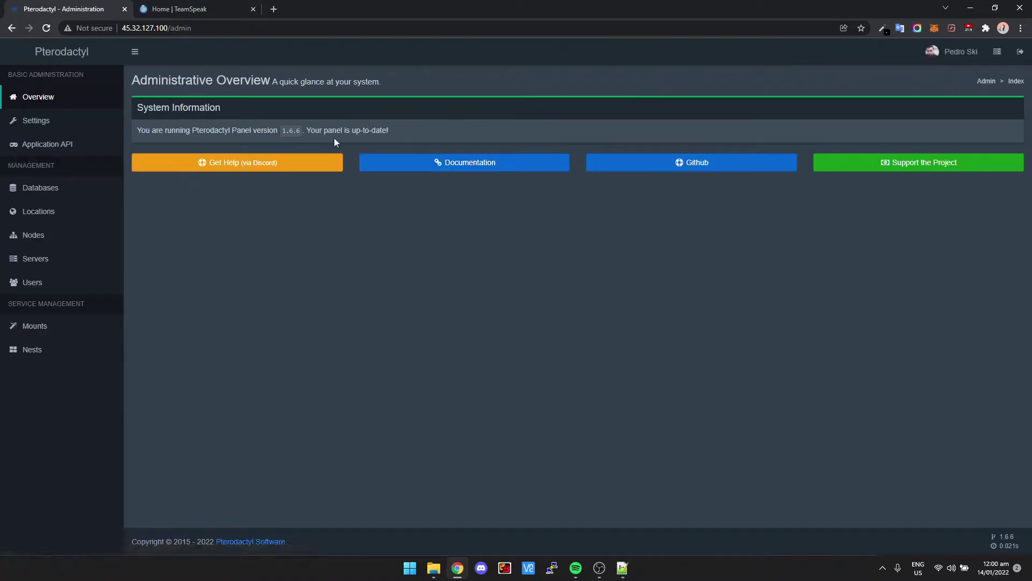
click(51, 236)
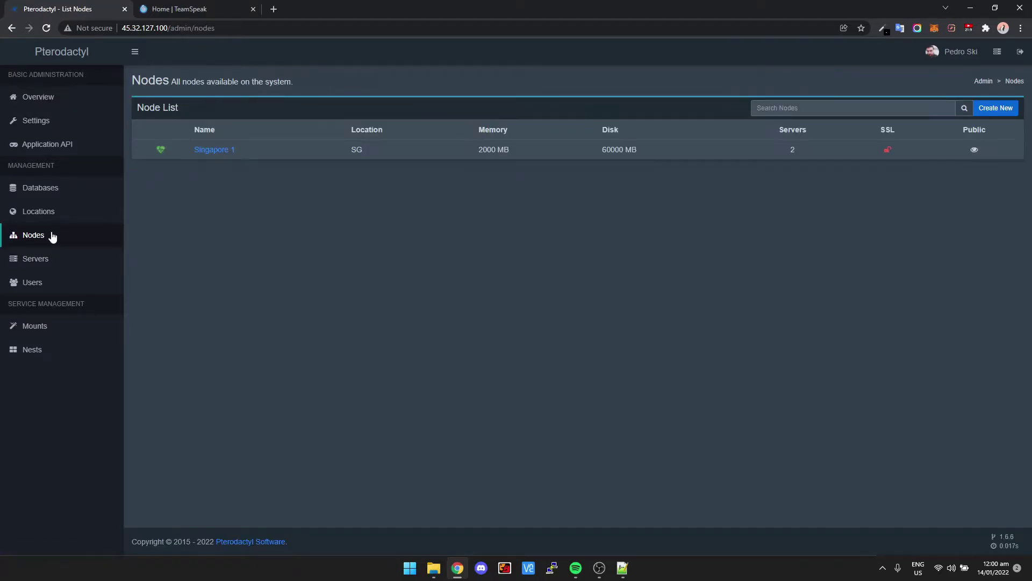
click(224, 156)
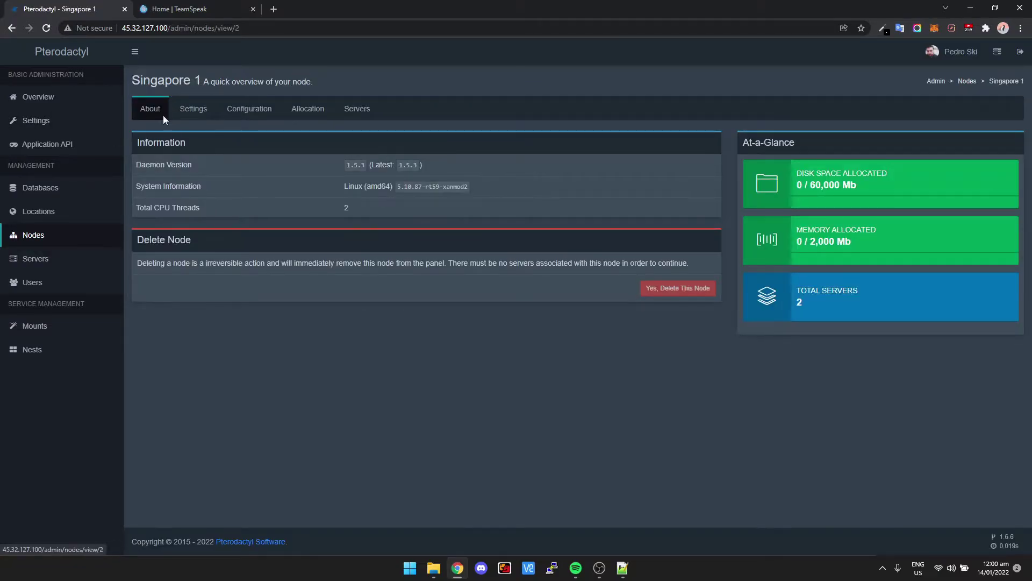
click(314, 113)
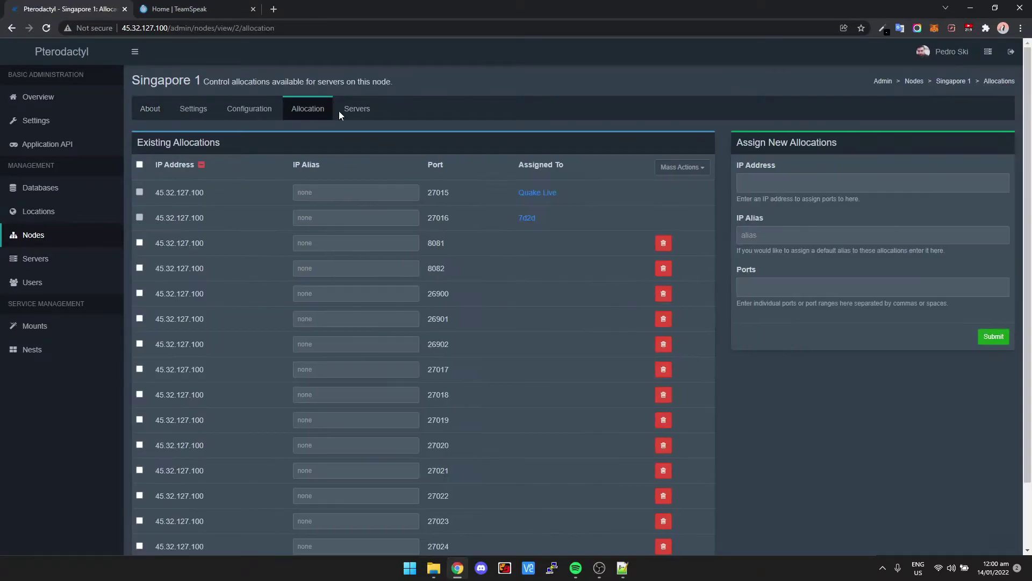
click(804, 184)
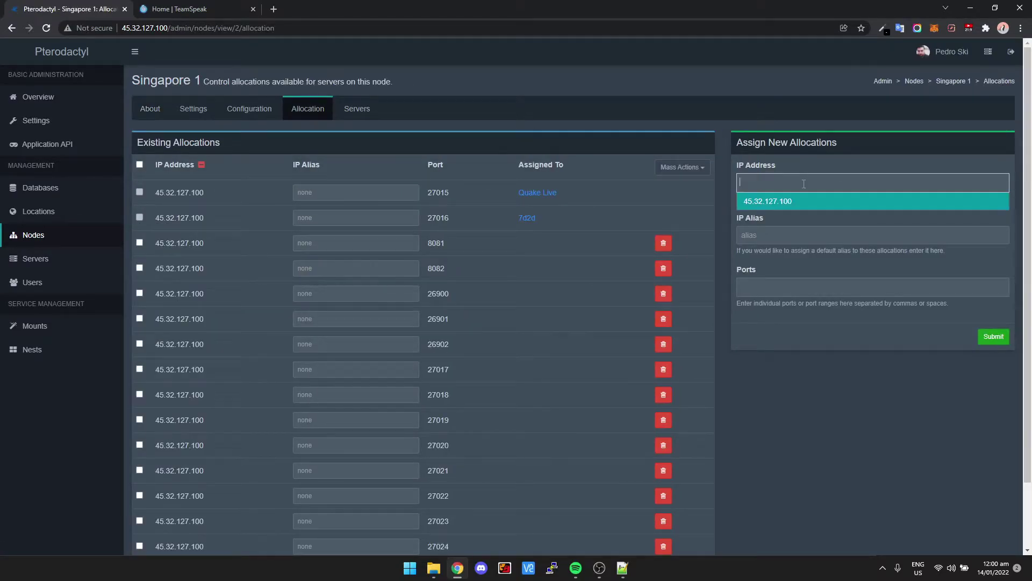
click(782, 207)
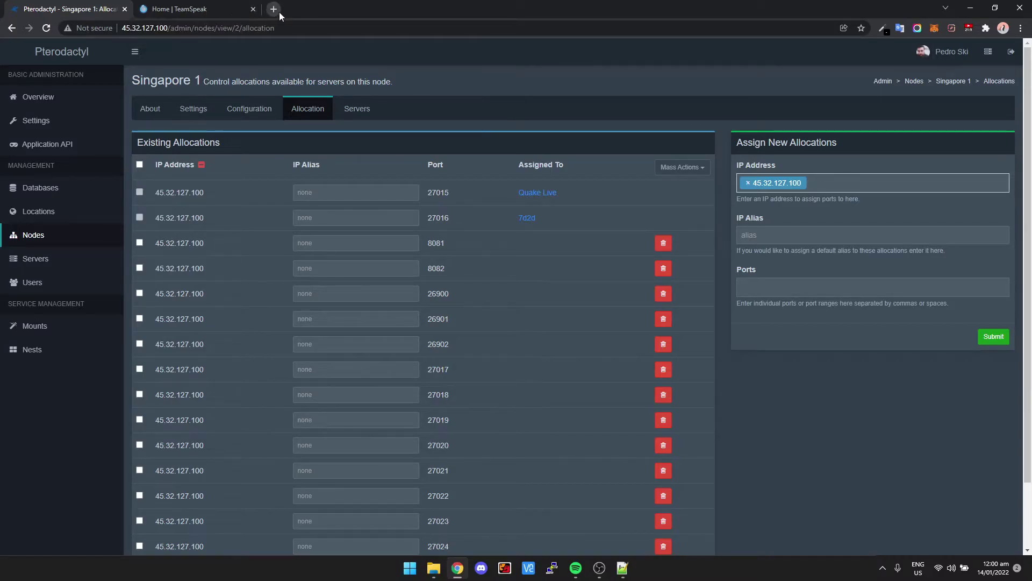
click(750, 287)
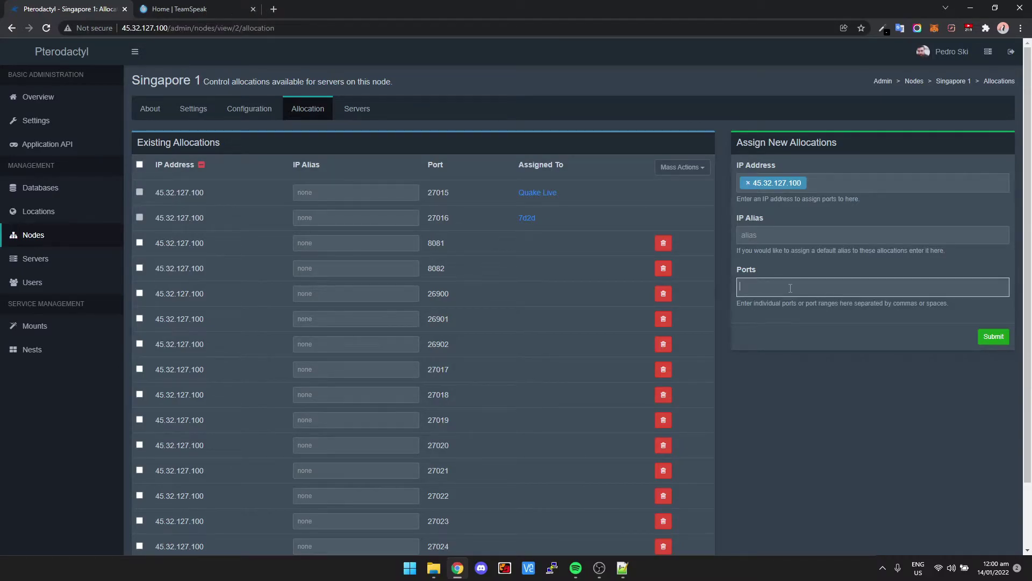
Copy the default port 9987 from the GitHub README into the Ports field.
click(274, 9)
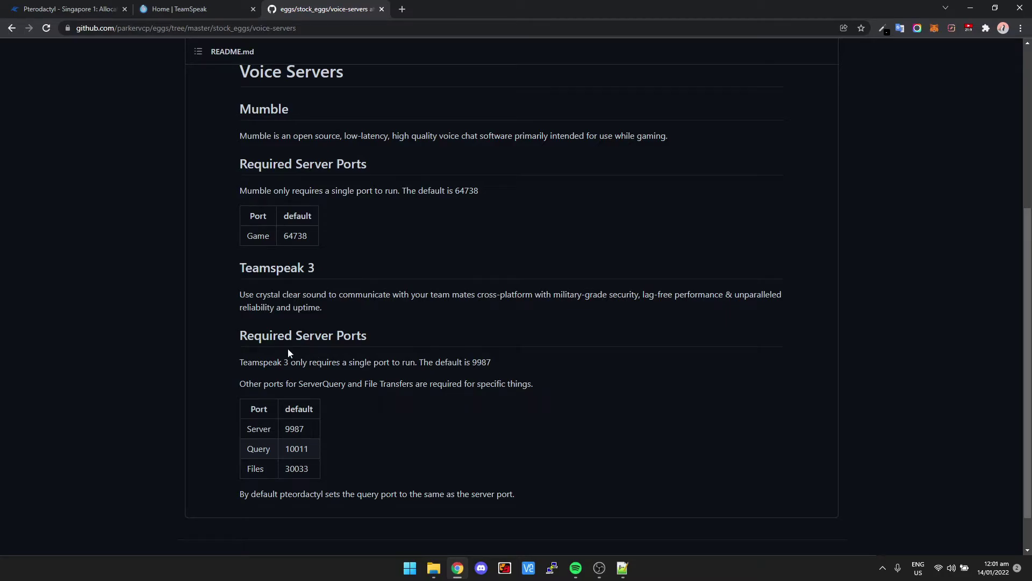
scroll(287, 353, up, 2)
scroll(327, 246, down, 2)
drag(312, 429, 286, 430)
key(ctrl+c)
click(94, 8)
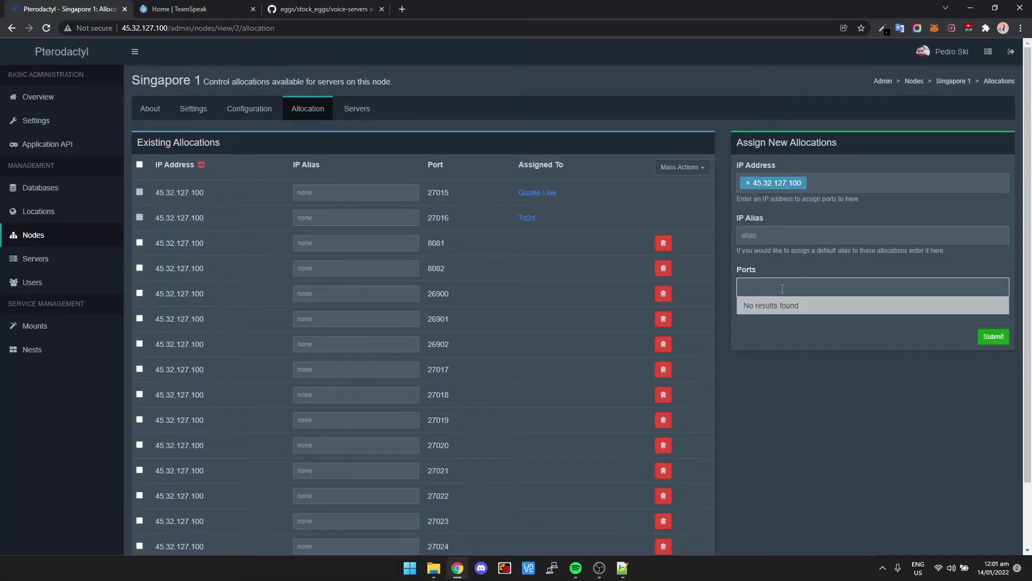
key(ctrl+v)
click(761, 311)
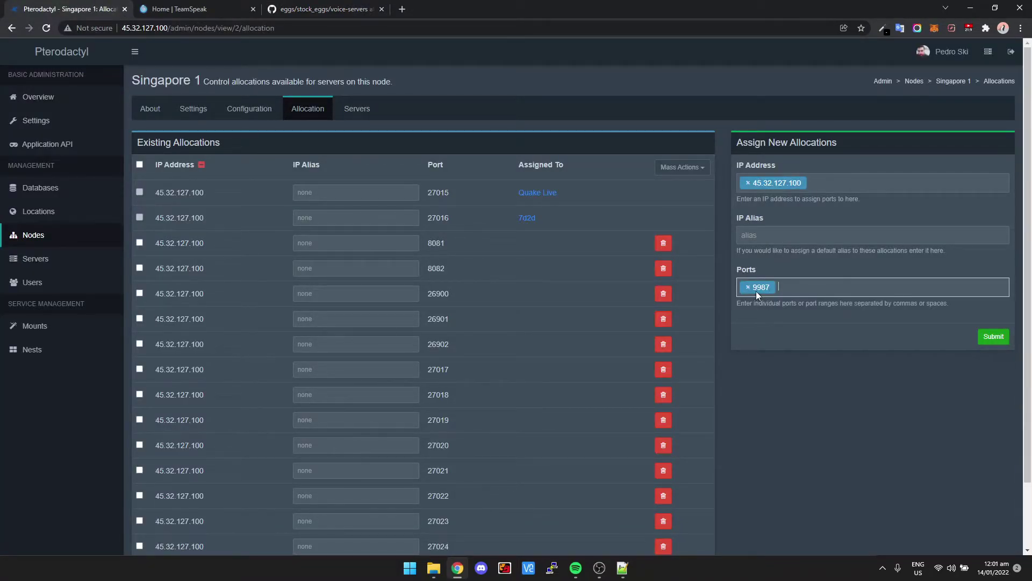
Add the query port 10011 from the README to the Ports field.
click(288, 7)
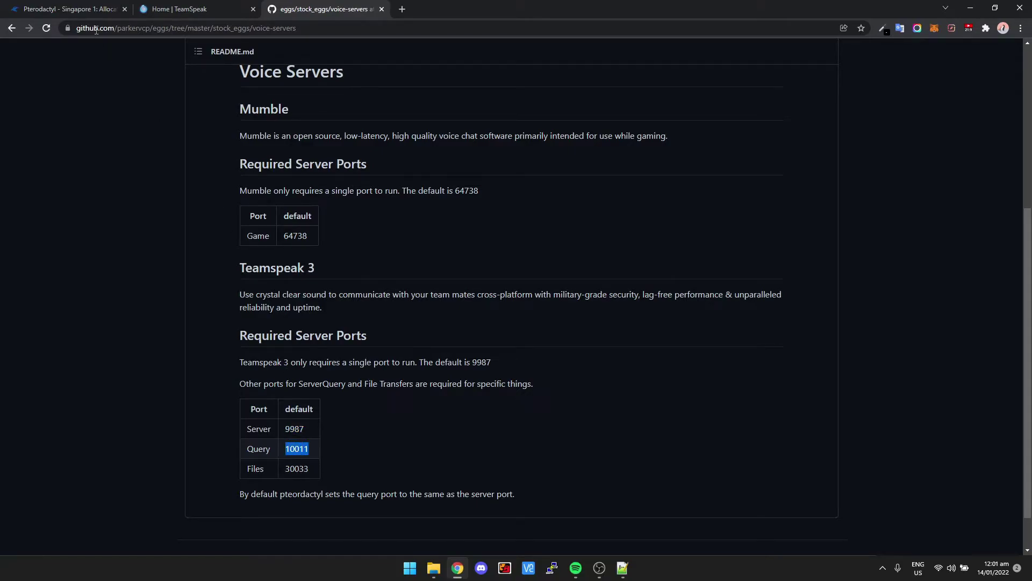
click(81, 8)
text(10011)
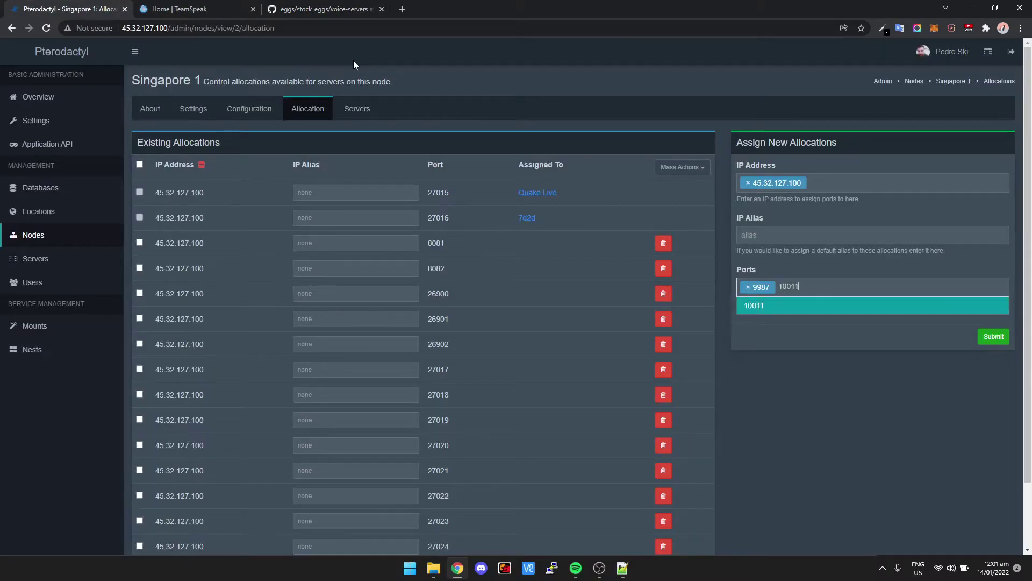
click(803, 306)
Add the file port 30033 and submit the three new allocations.
key(ctrl+3)
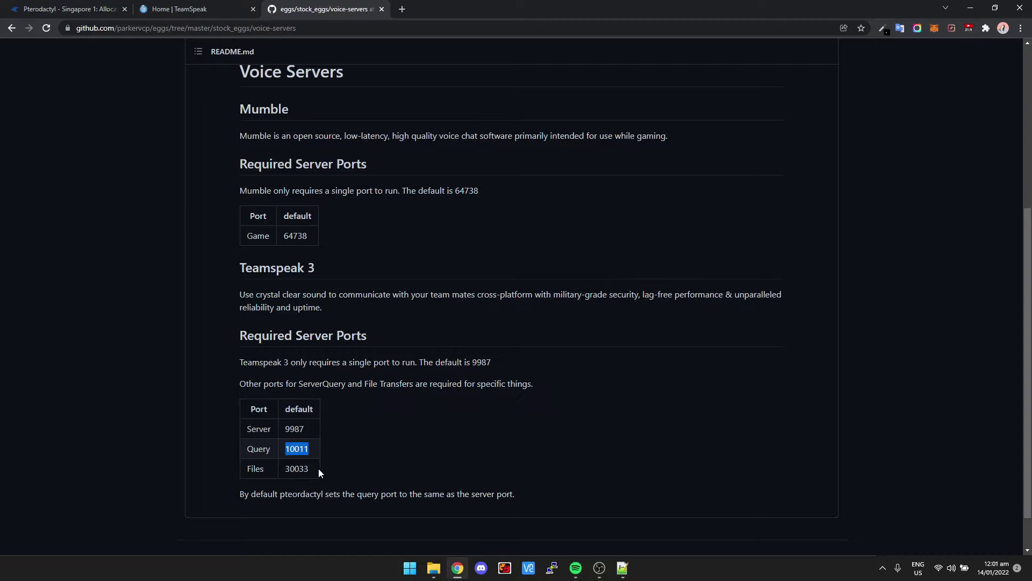
click(64, 8)
click(859, 283)
text(30033)
click(848, 307)
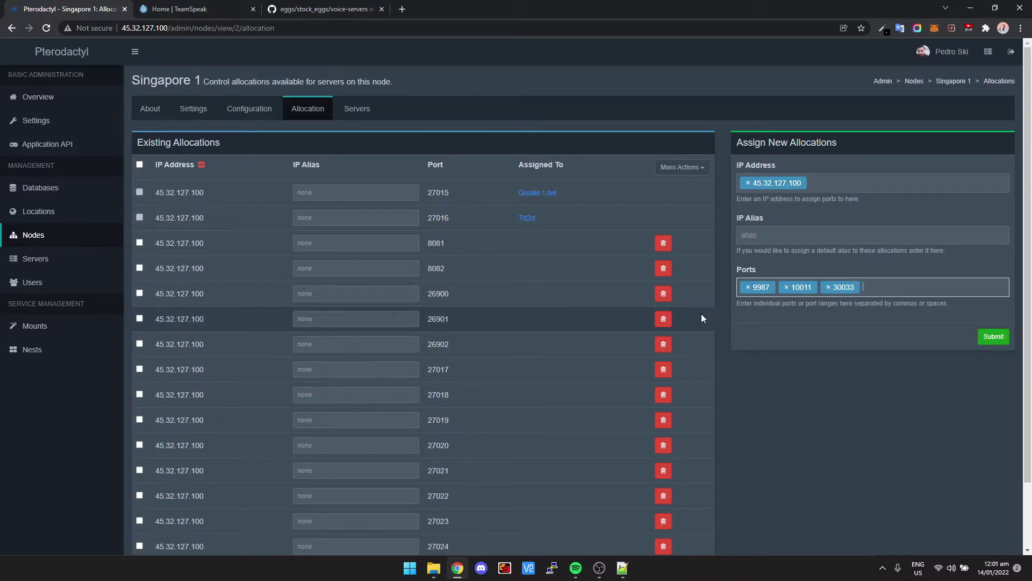
click(1003, 340)
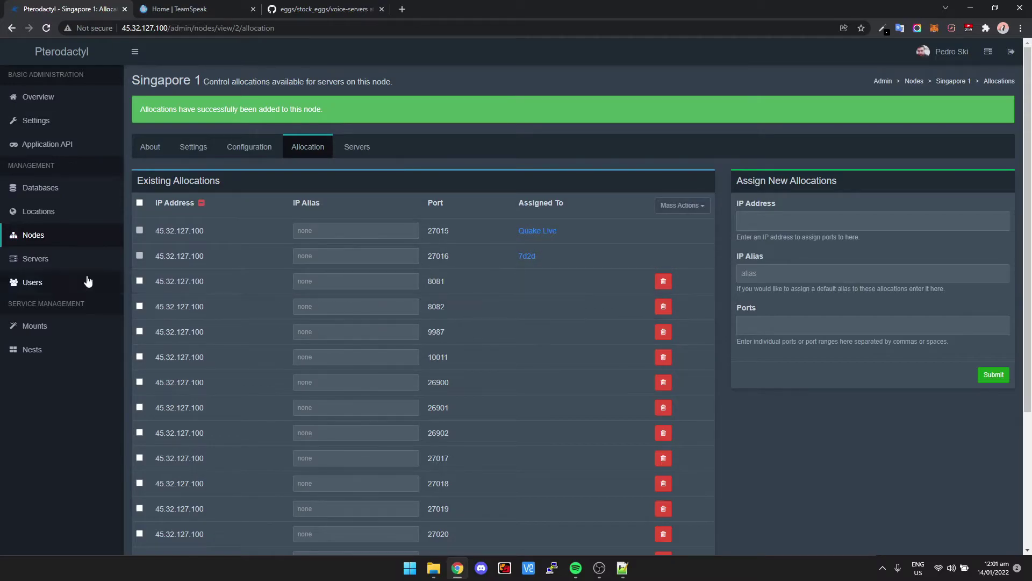
click(58, 266)
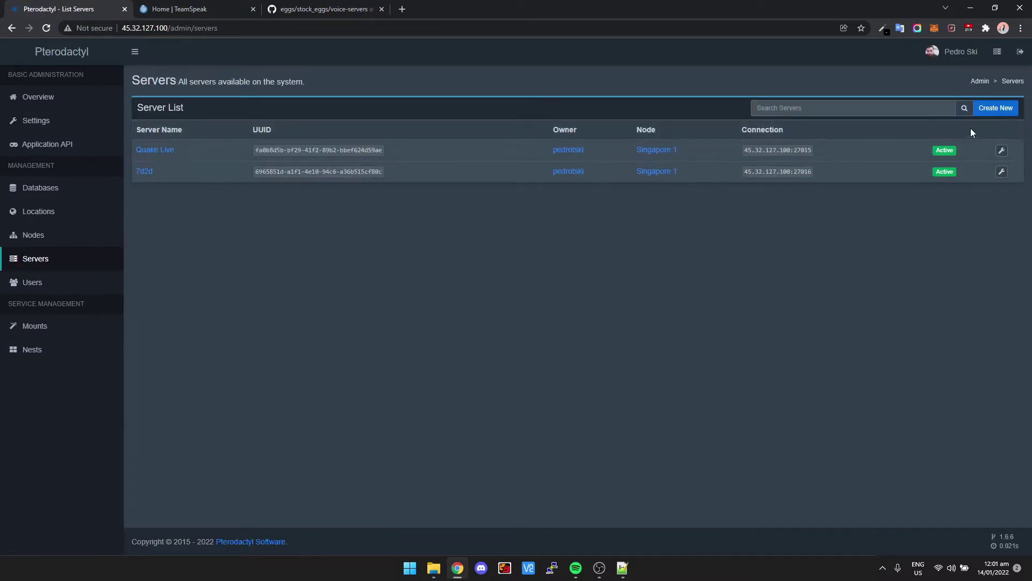
Start a new server named TS3 and assign the matching user as its owner.
click(998, 111)
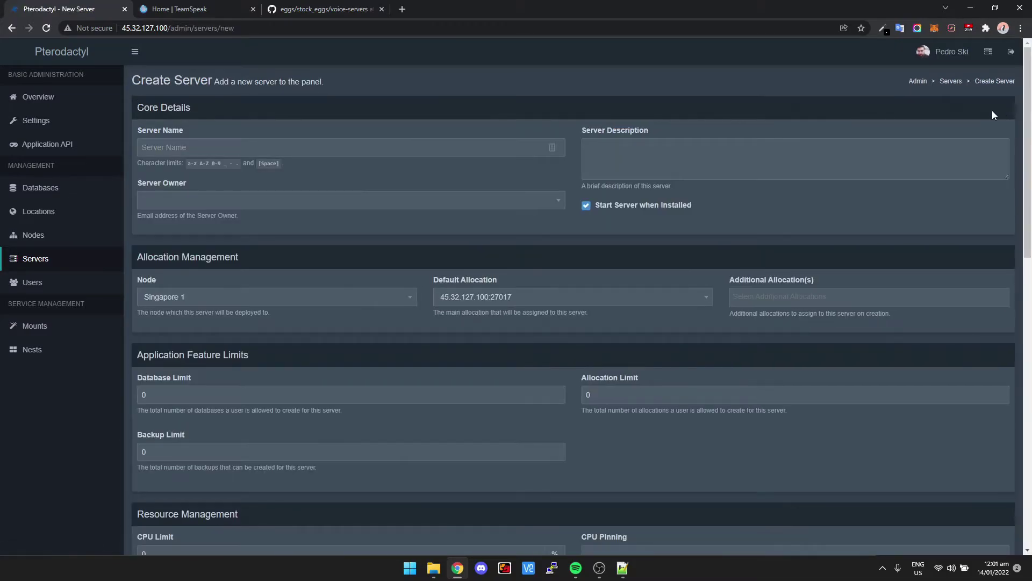
click(286, 147)
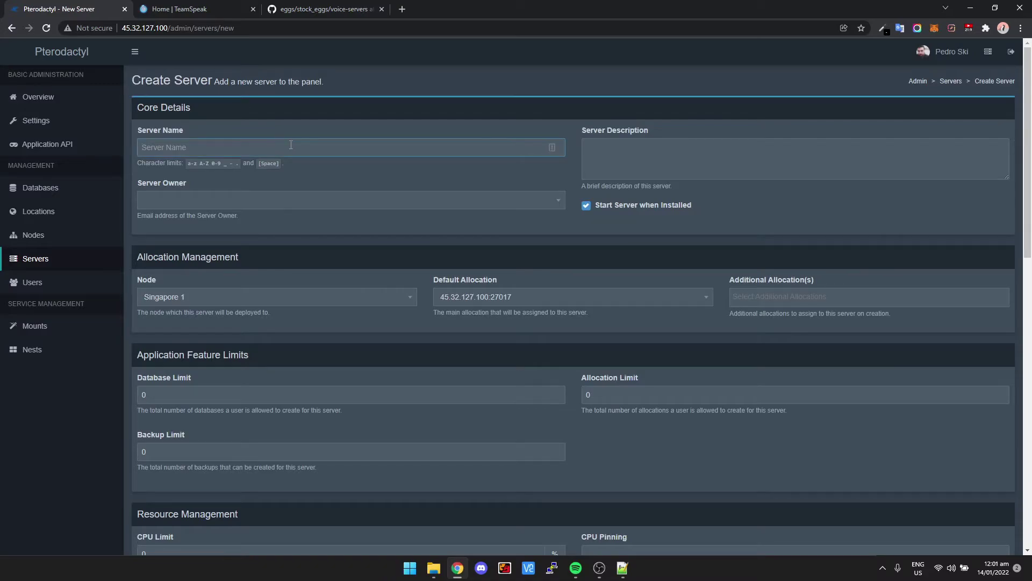
text(TS#)
click(329, 202)
text(pedro)
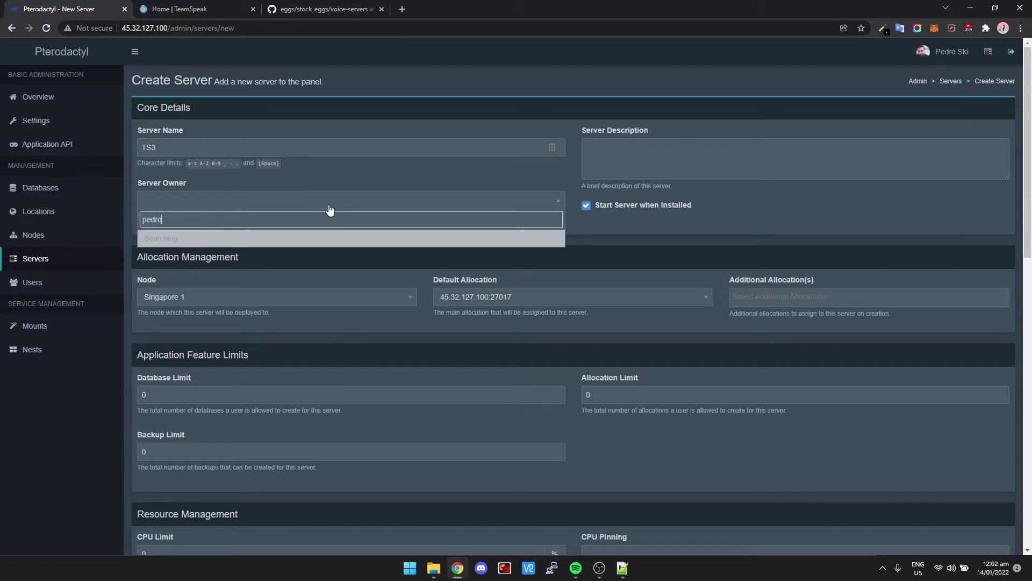
click(265, 238)
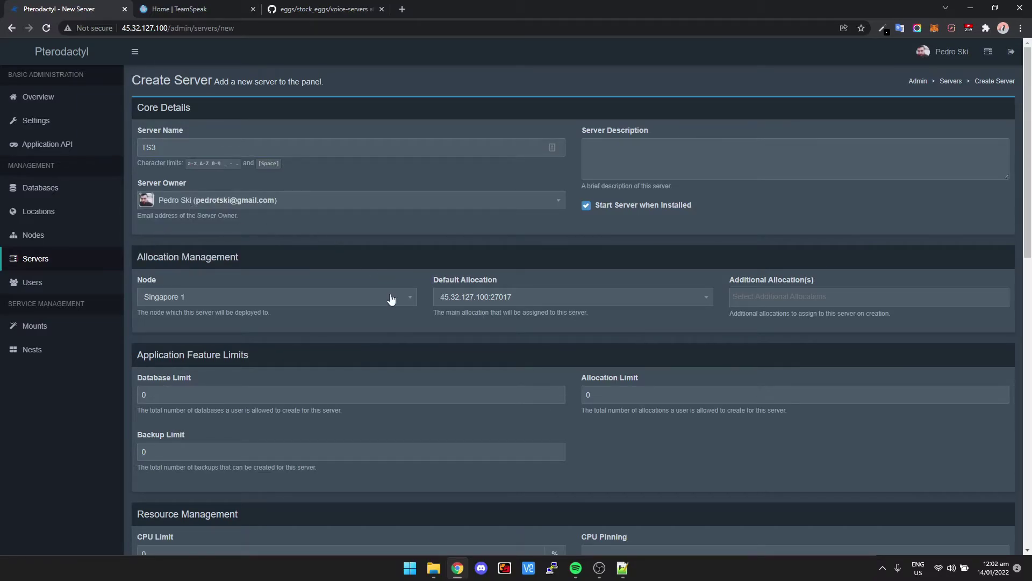
Set default allocation 45.32.127.100:9987 and add 10011 and 30033 as additional allocations.
click(517, 306)
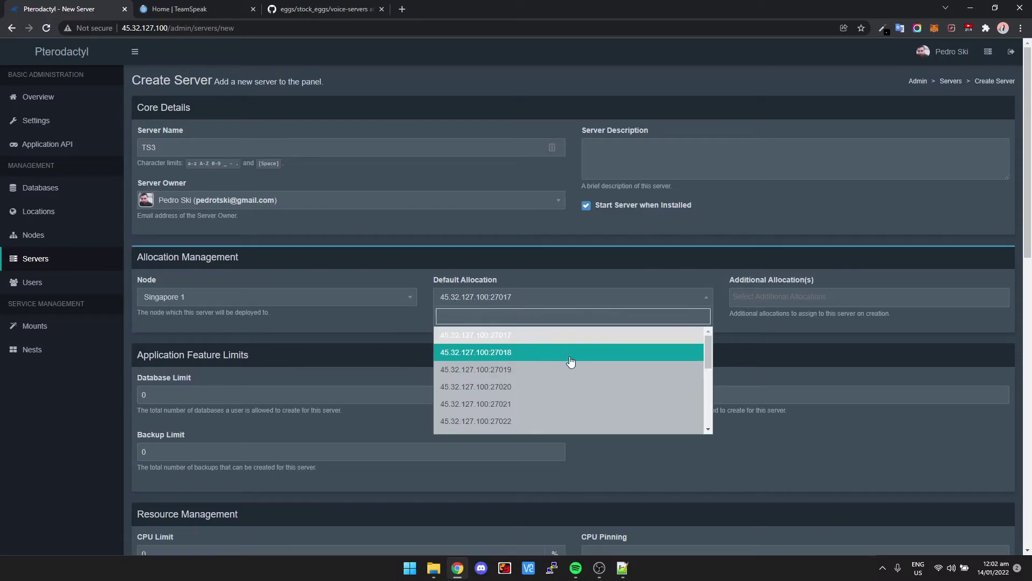
scroll(575, 365, down, 2)
scroll(575, 366, down, 2)
scroll(573, 365, down, 1)
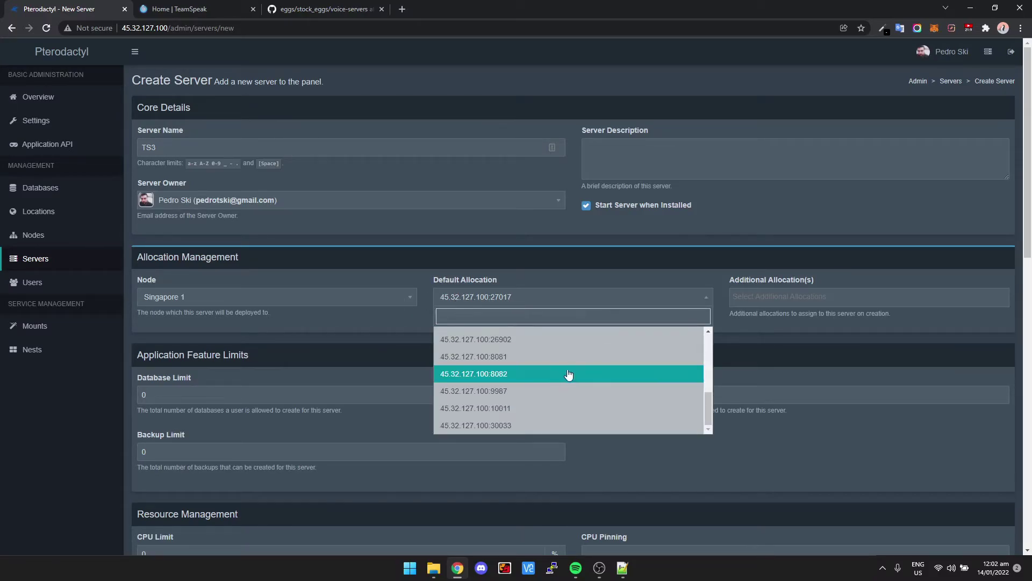
click(515, 392)
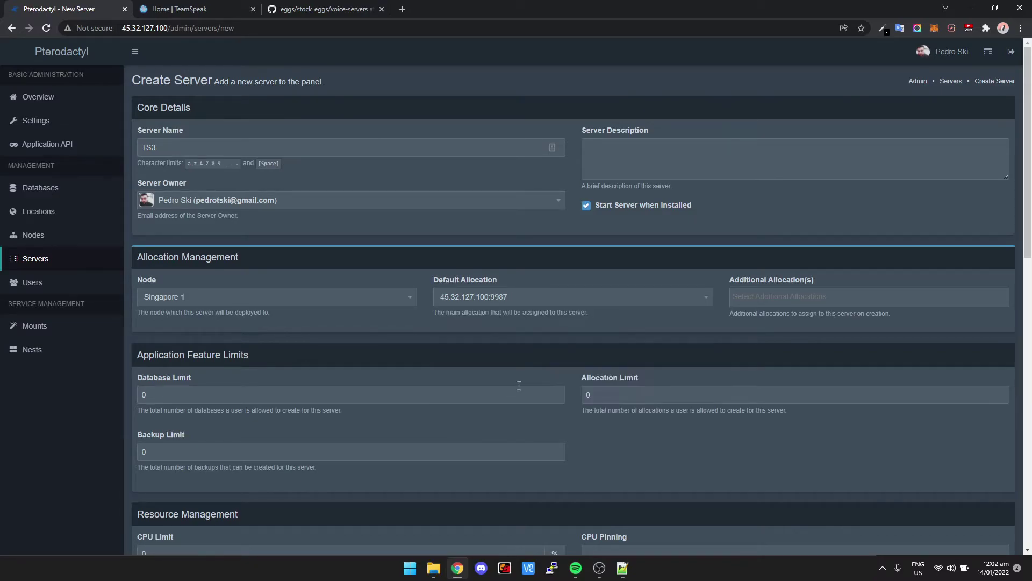
click(805, 297)
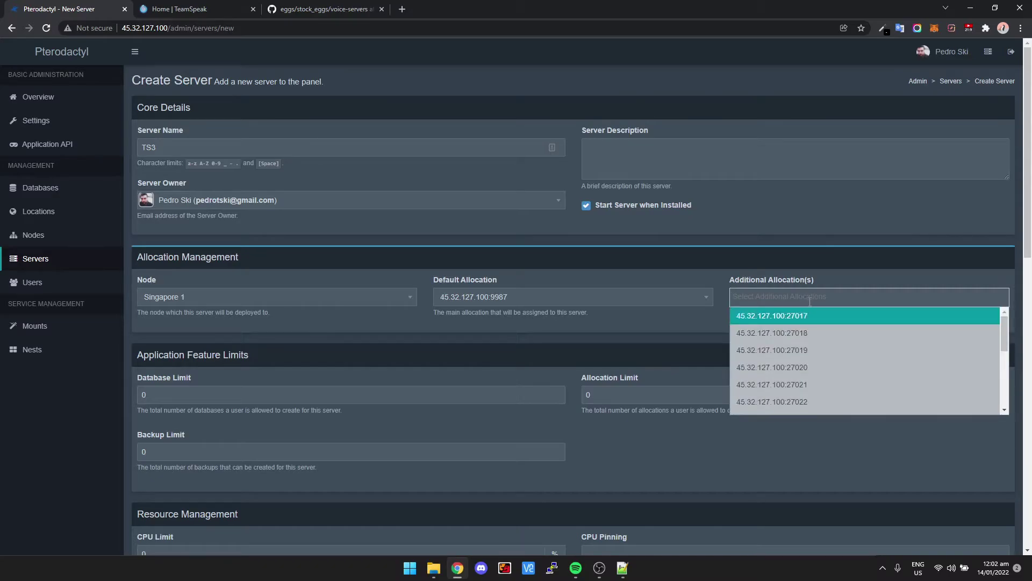
scroll(817, 366, down, 2)
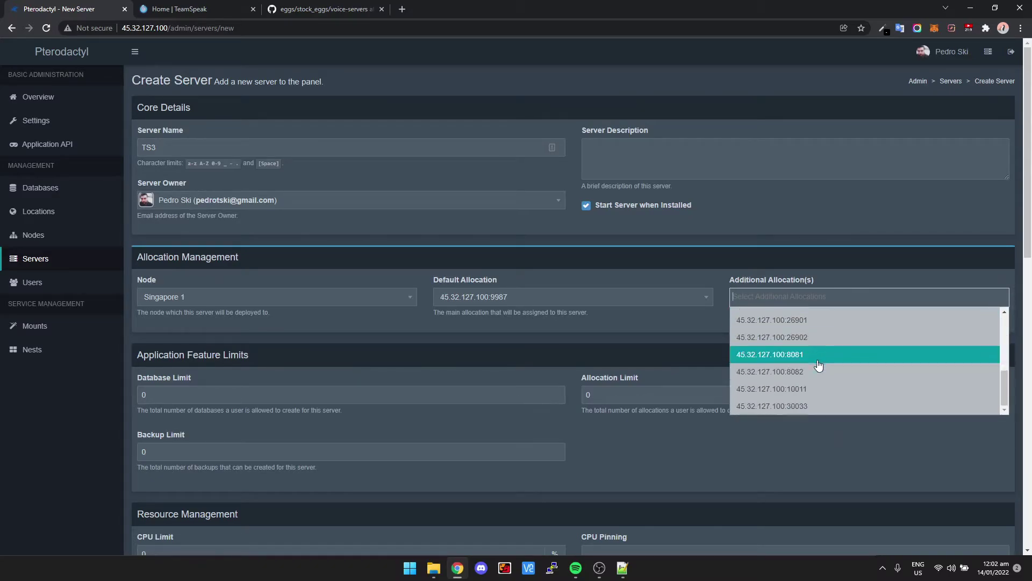
click(815, 391)
click(853, 293)
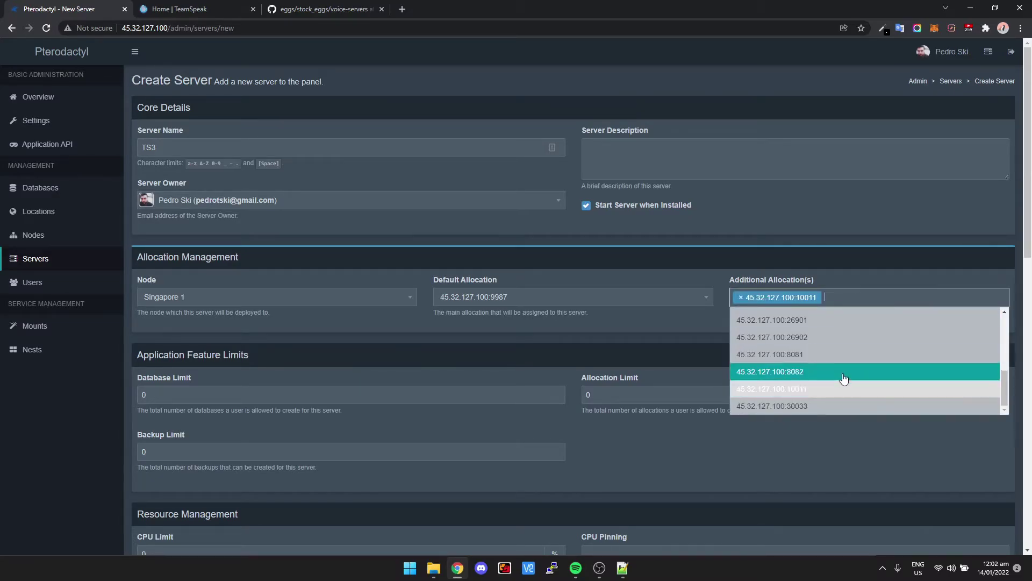
scroll(845, 376, down, 2)
click(833, 408)
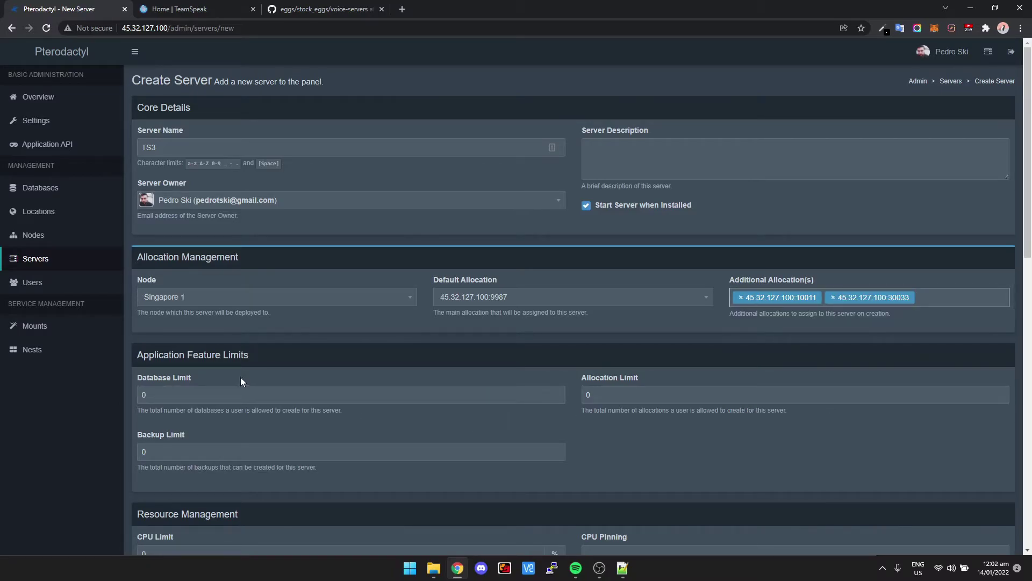
scroll(240, 381, down, 3)
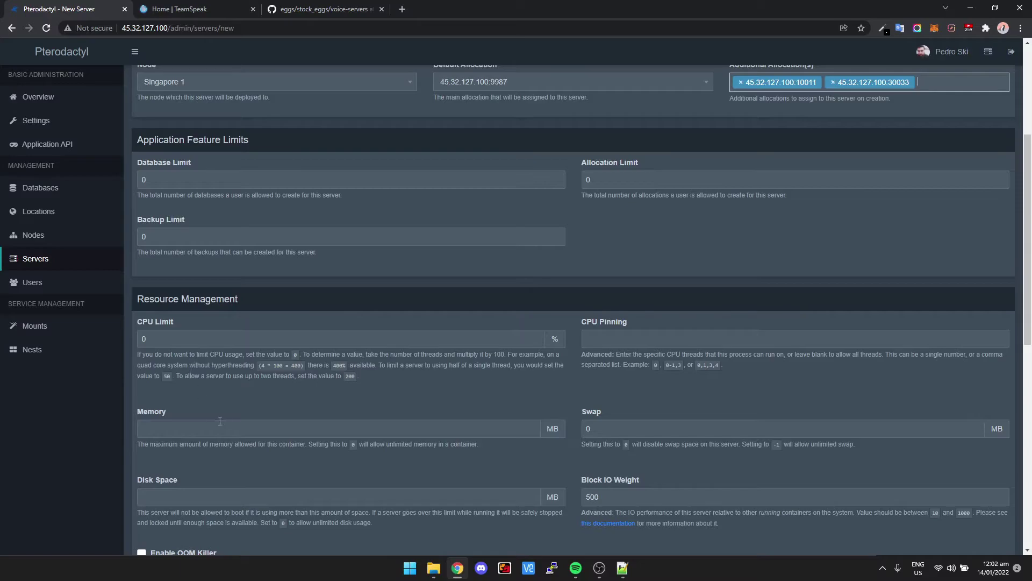
scroll(370, 171, down, 2)
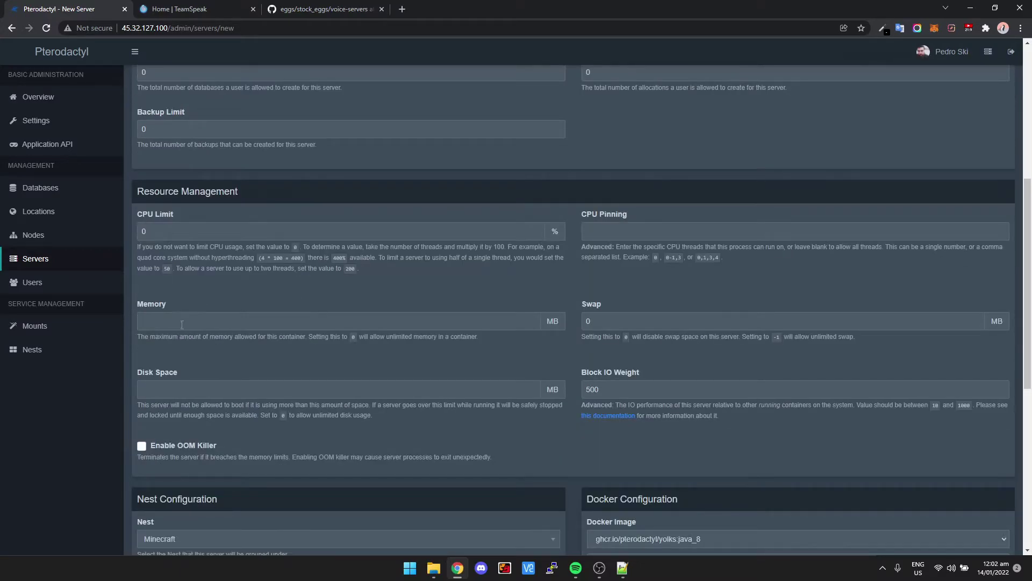
Enter 0 for Memory and Disk Space under Resource Management, leaving both unlimited.
click(149, 321)
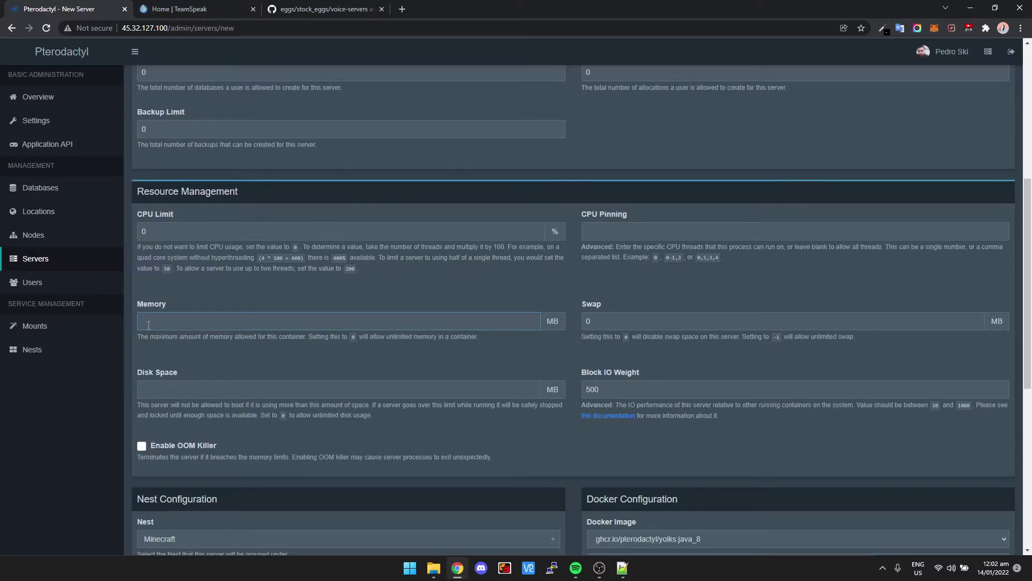
text(0)
click(176, 387)
text(0)
scroll(210, 352, down, 1)
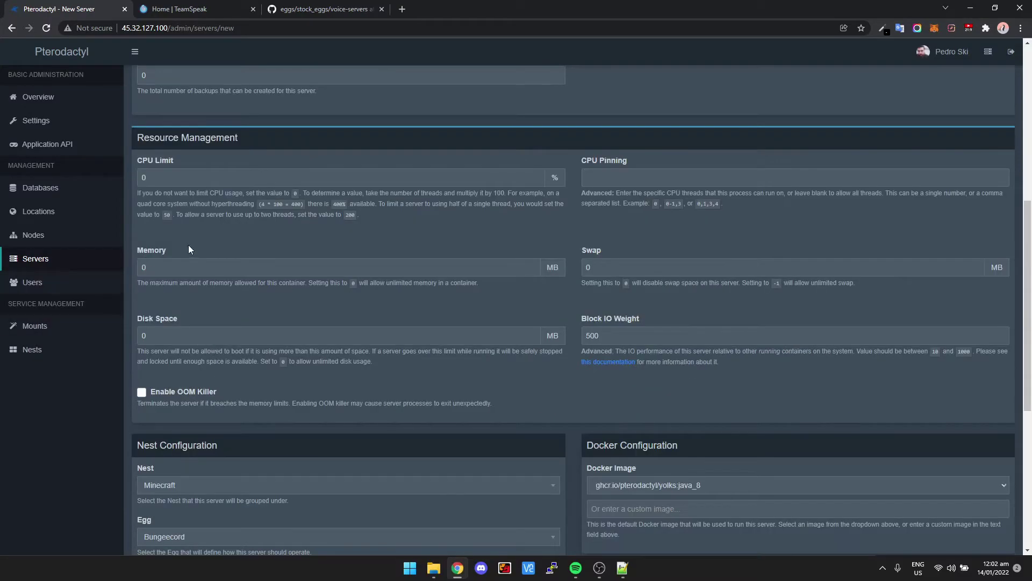
scroll(242, 350, down, 2)
scroll(235, 339, down, 1)
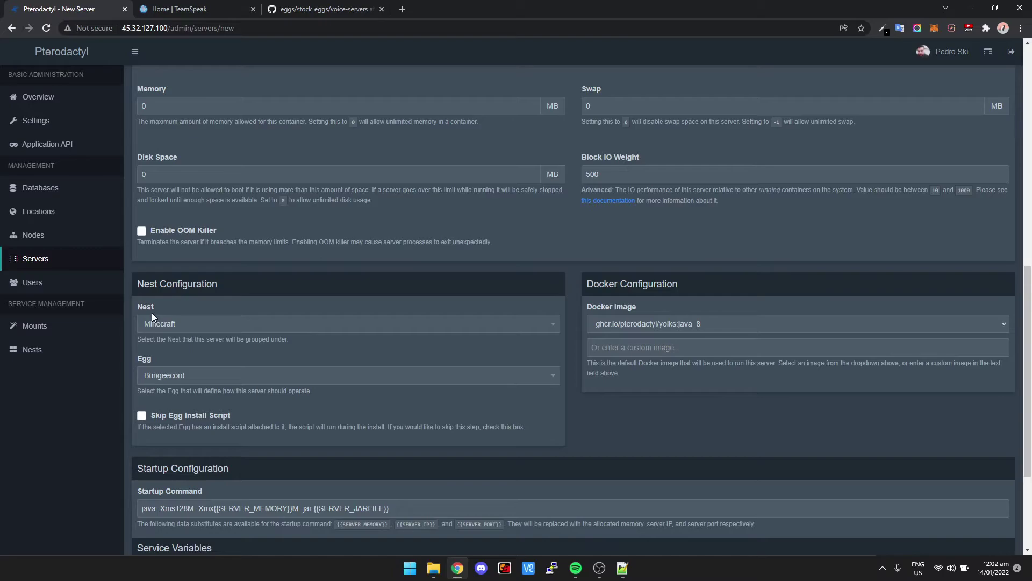
Choose the Voice Servers nest and Teamspeak3 Server egg, then create the TS3 server.
click(165, 324)
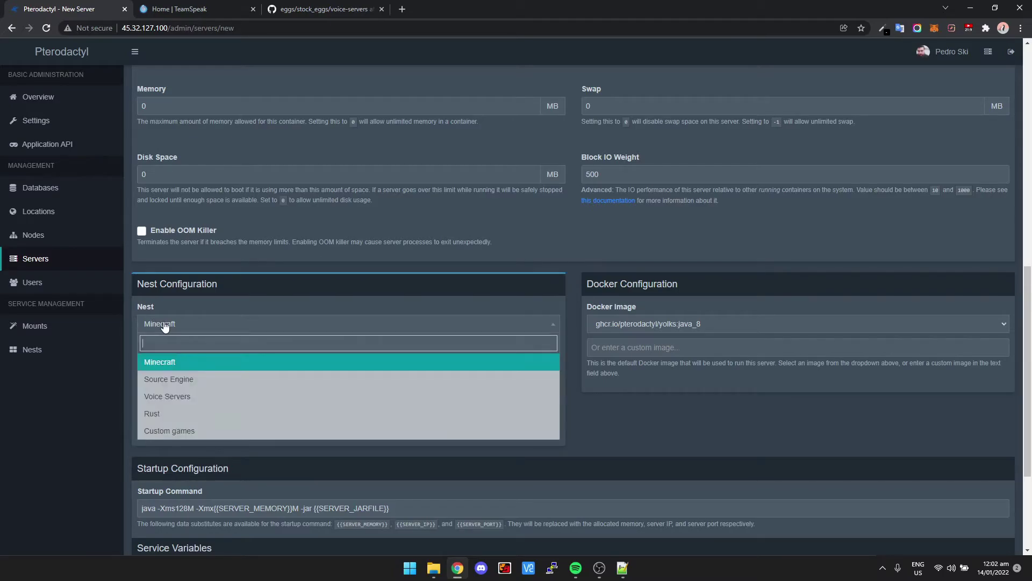
click(174, 396)
click(203, 379)
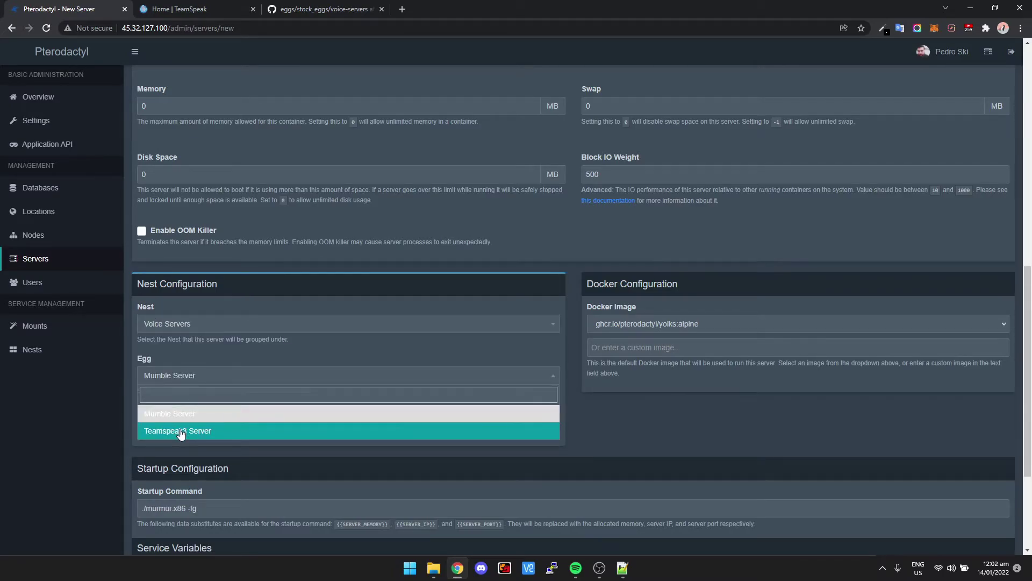
click(184, 430)
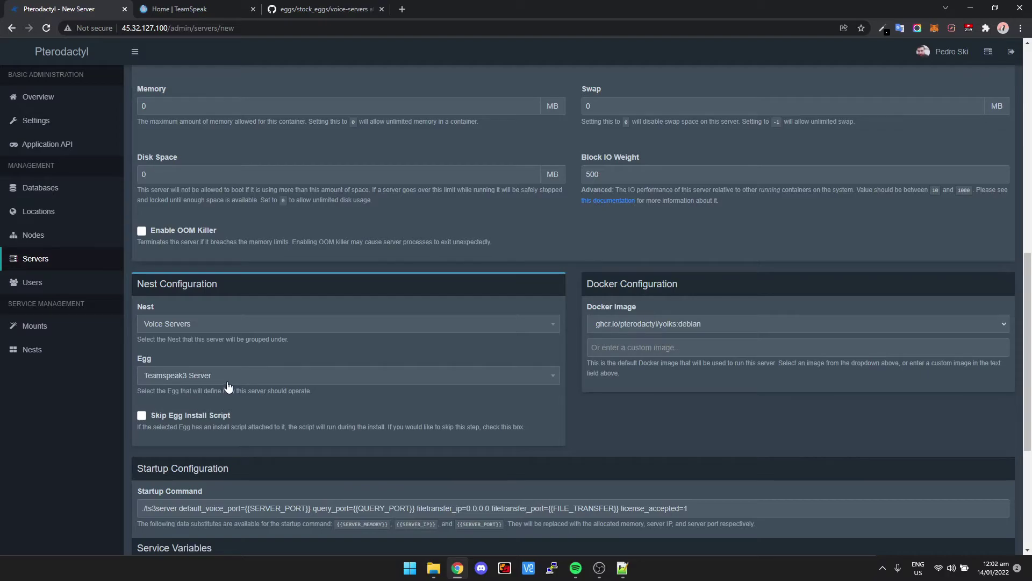
scroll(225, 385, down, 3)
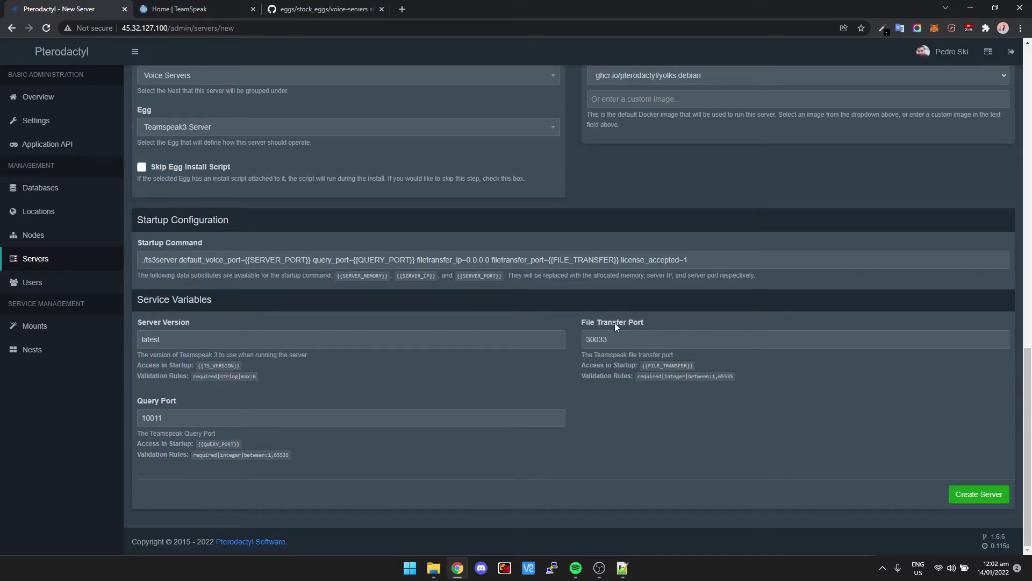
click(996, 501)
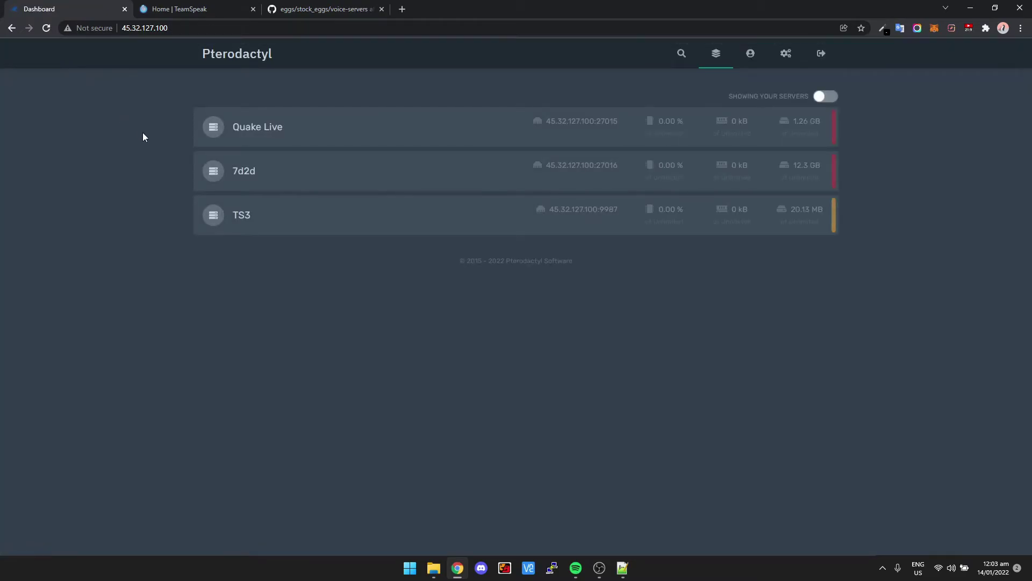
Open the TS3 console, locate the privilege key token, and copy address 45.32.127.100:9987.
click(243, 226)
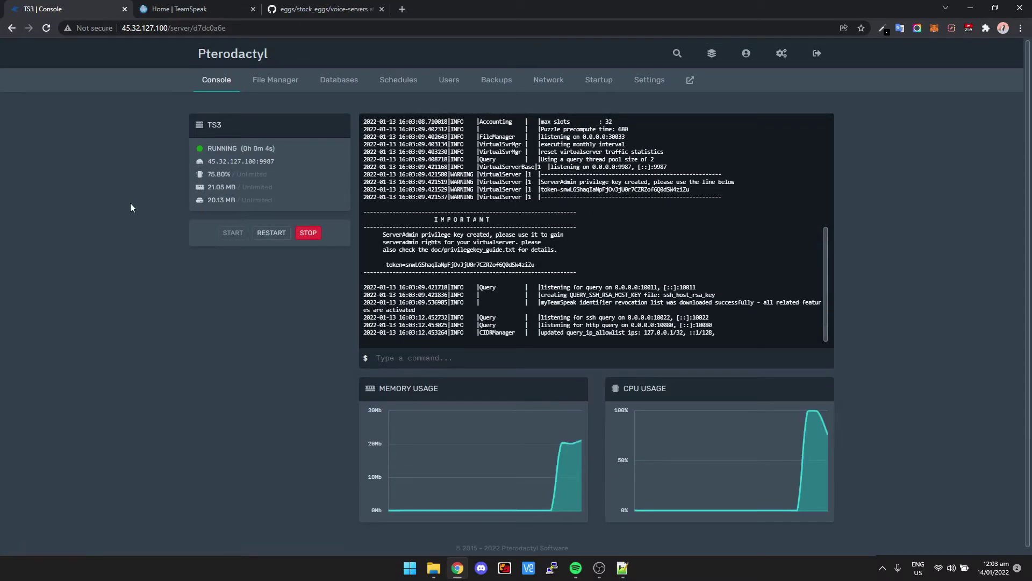
drag(430, 217, 565, 220)
click(544, 228)
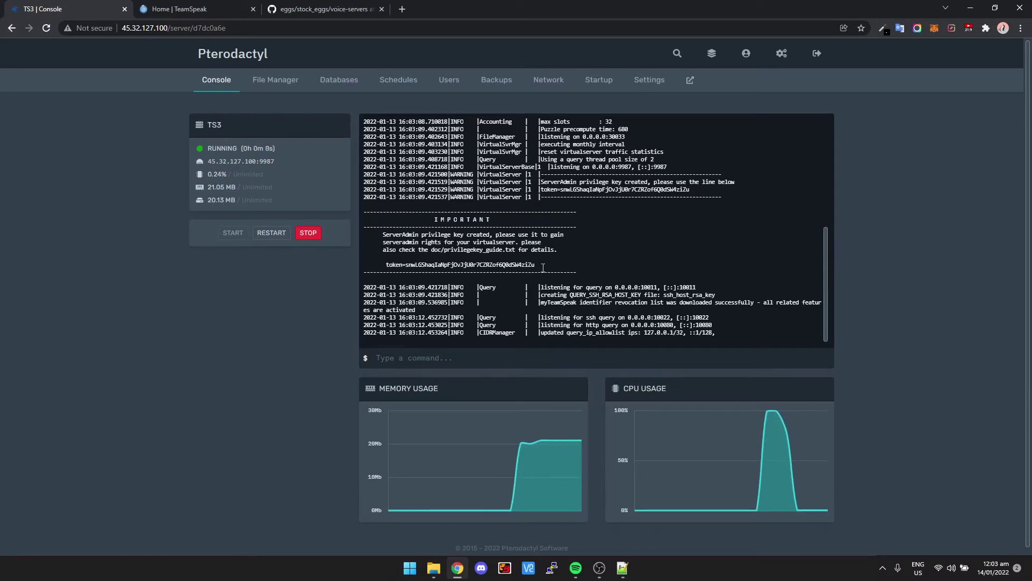
drag(544, 266, 416, 265)
key(ctrl+c)
click(417, 265)
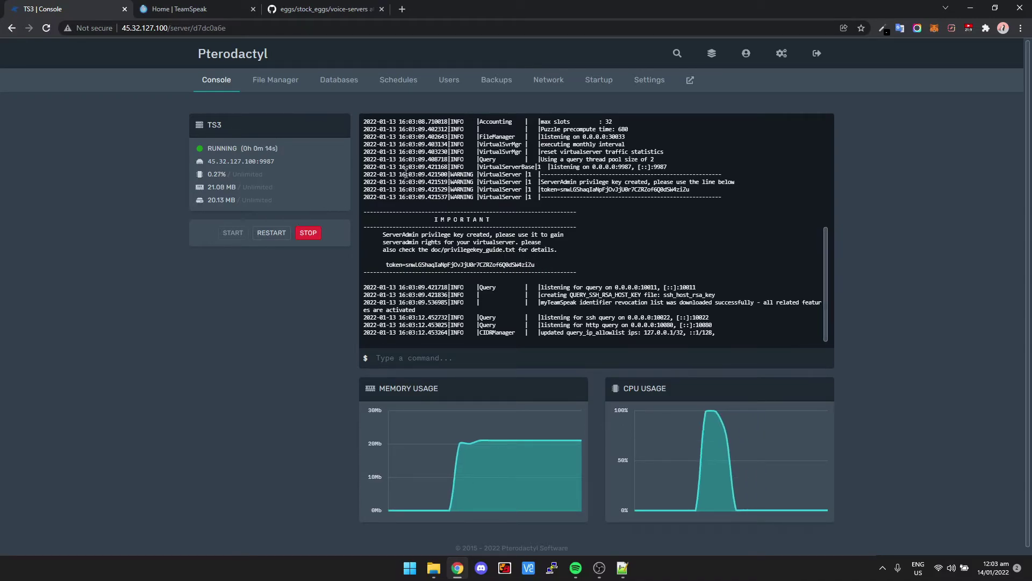
click(248, 162)
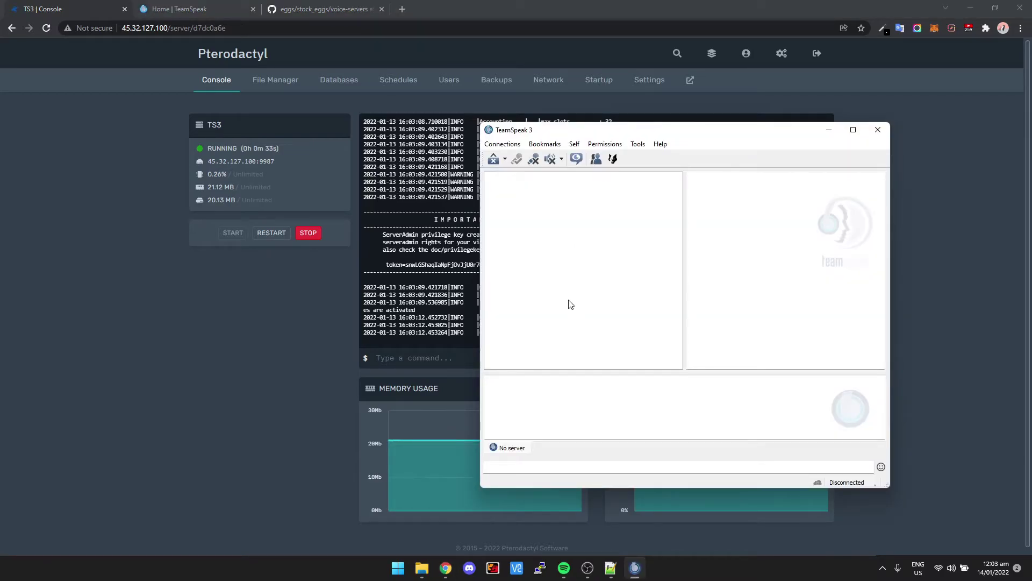
Connect TeamSpeak 3 to the prefilled server address, then select the console's privilege key token.
click(508, 146)
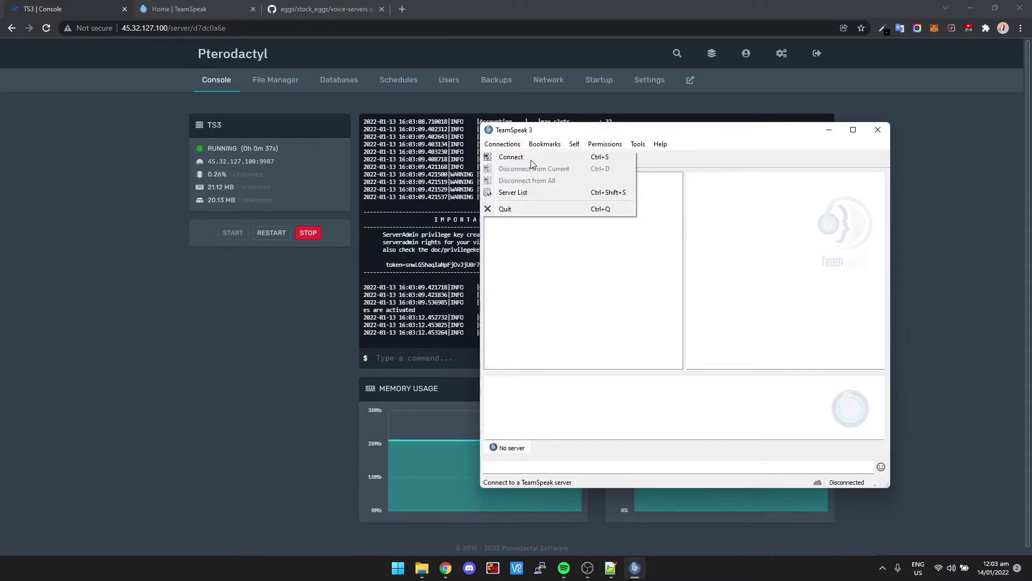
click(531, 158)
drag(650, 296, 570, 296)
text(45.32.127.100:9987)
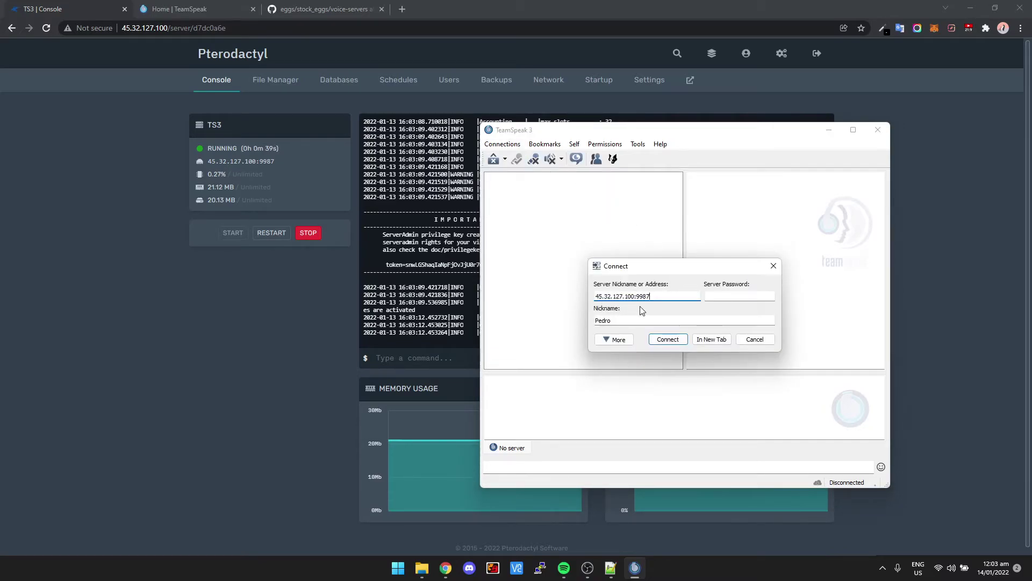
click(672, 342)
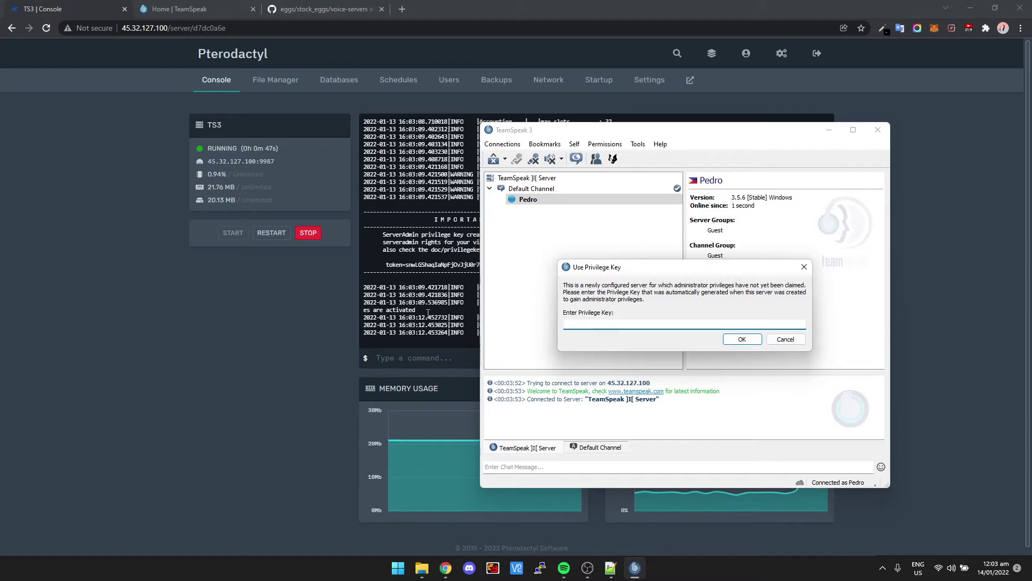
key(alt+Tab)
drag(546, 268, 410, 265)
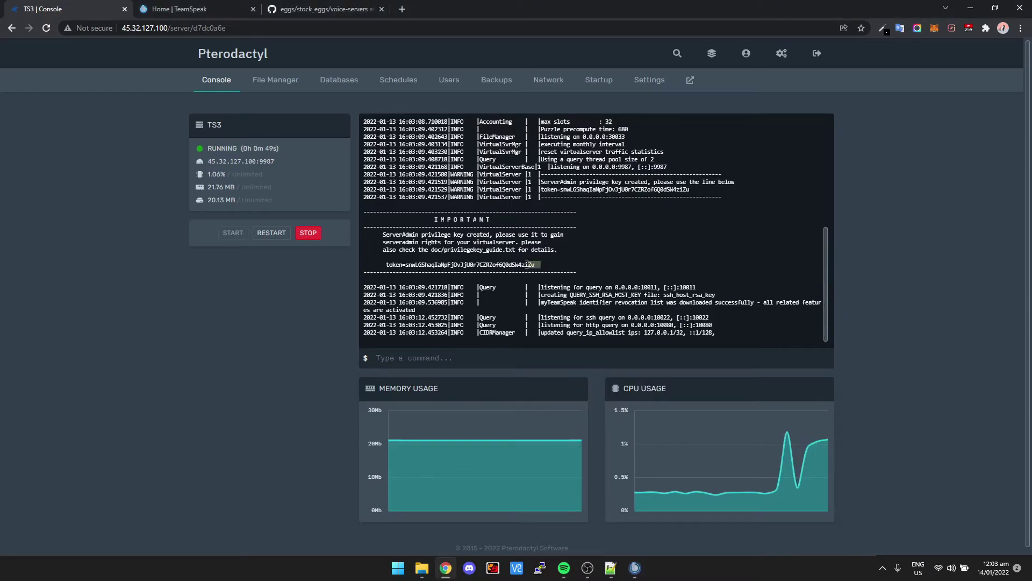
Paste the console's privilege key into TeamSpeak, accept it, and verify the Server Admin group.
click(407, 267)
drag(407, 267, 536, 266)
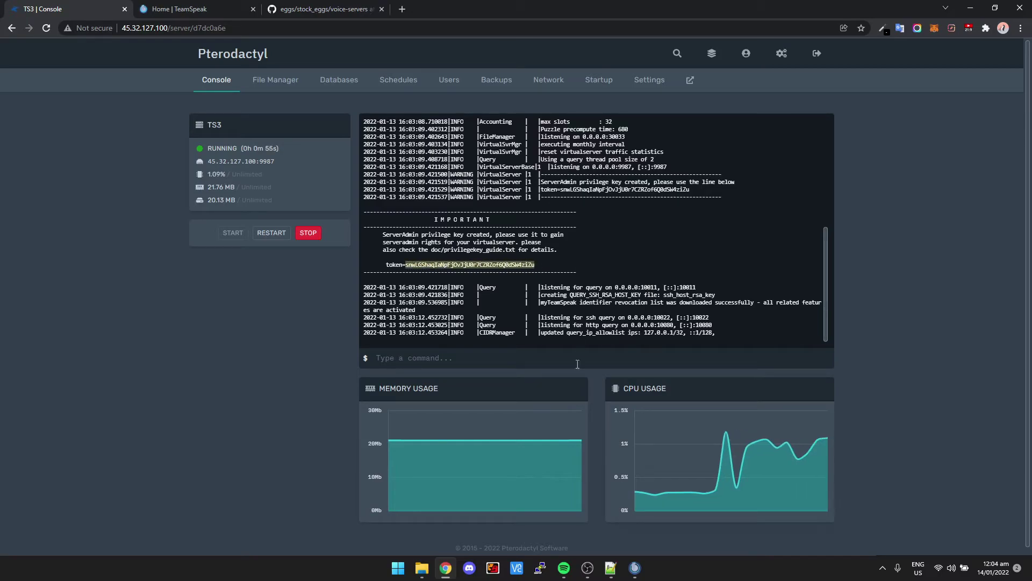
click(634, 566)
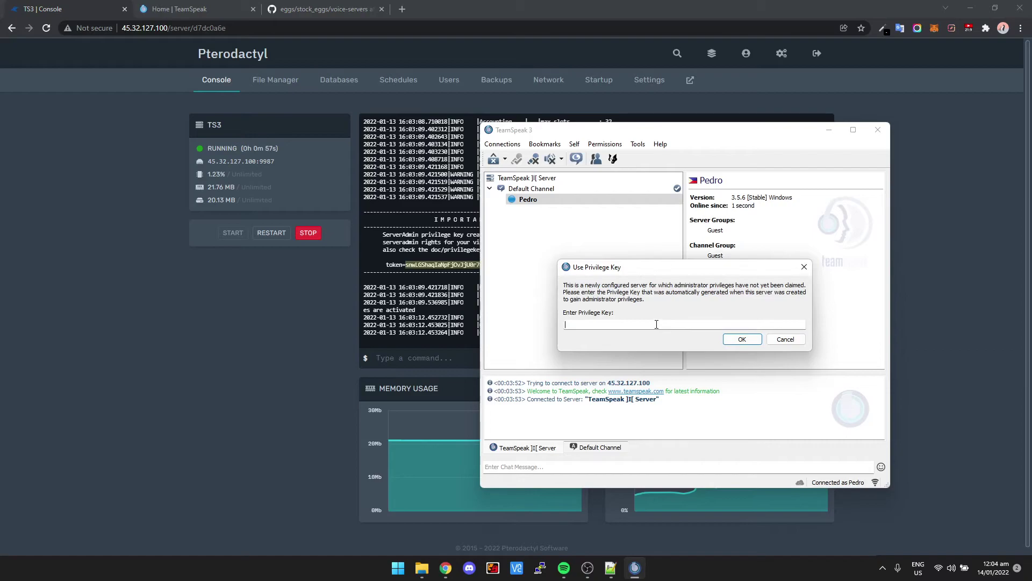
key(ctrl+v)
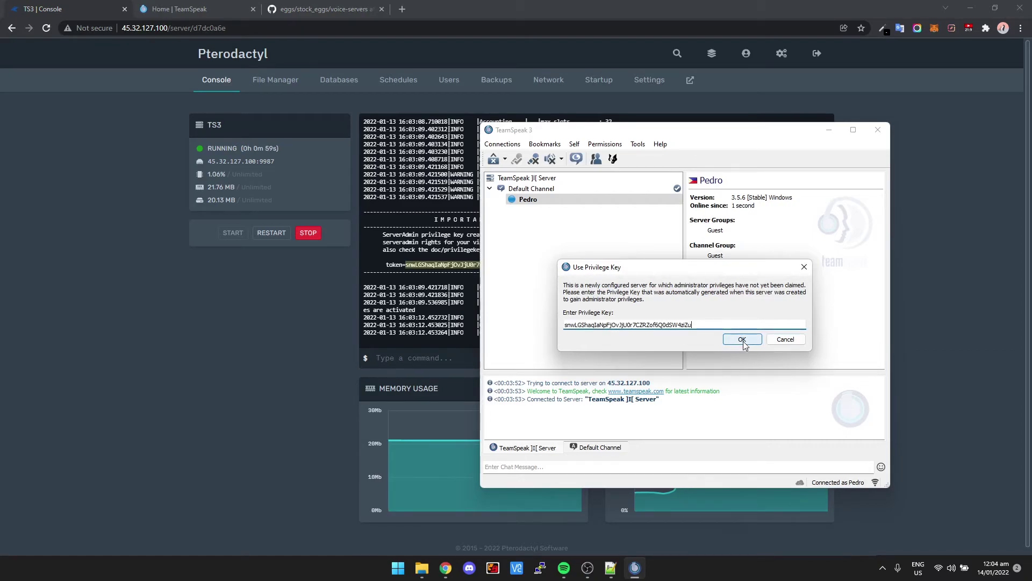
click(742, 340)
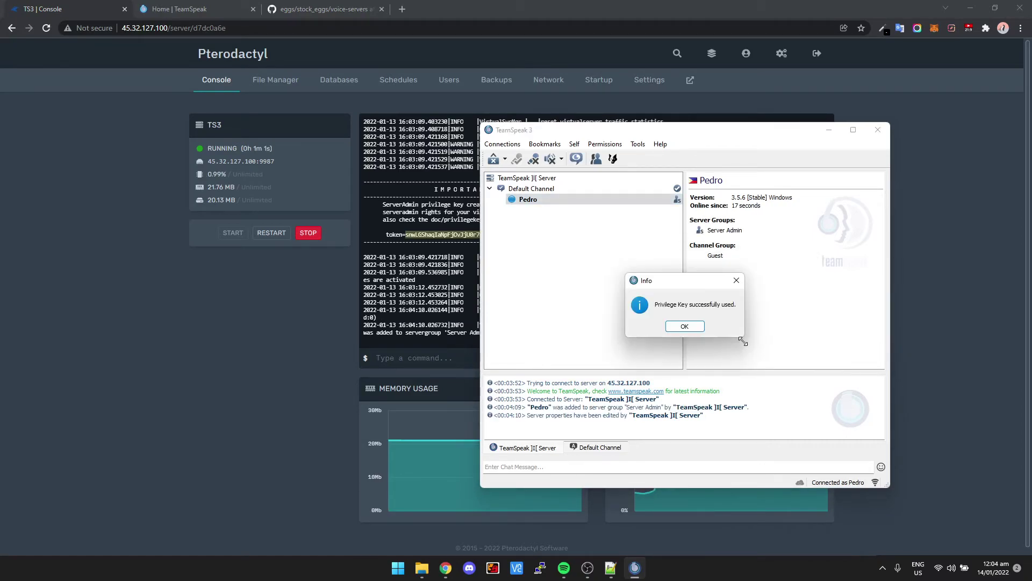
click(684, 326)
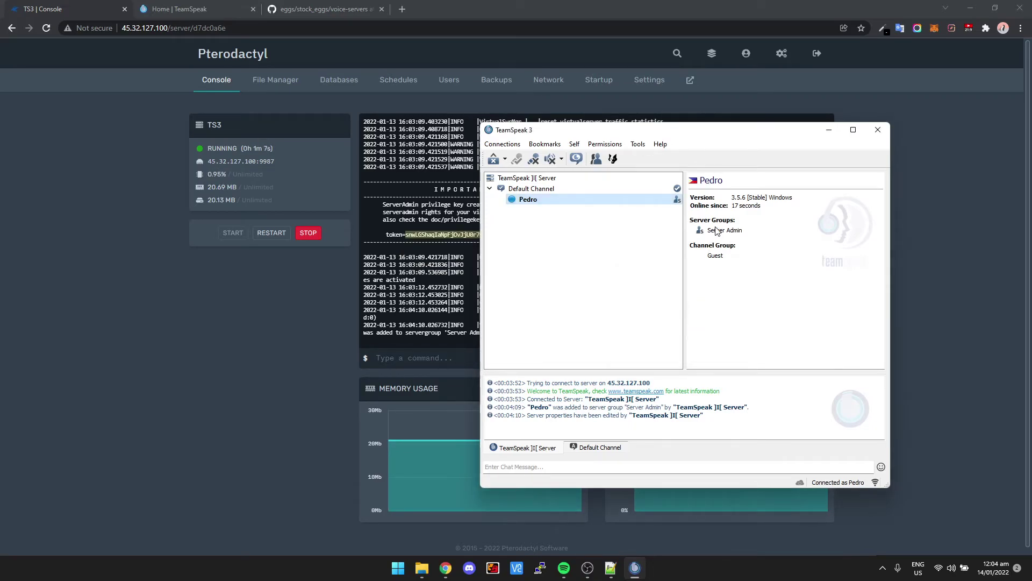
drag(708, 231, 747, 234)
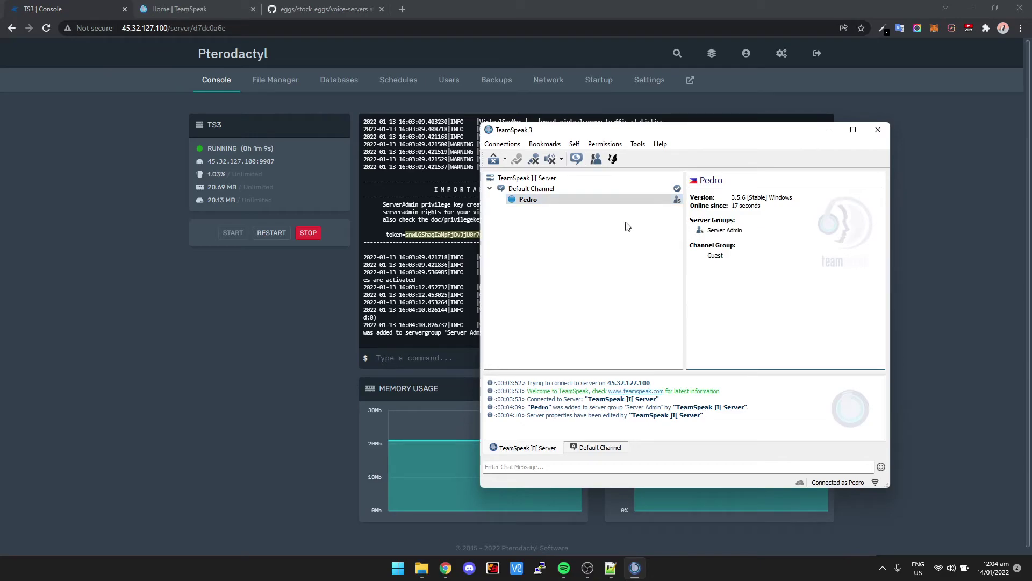
Create a channel named Lol from the channel tree's context menu.
right_click(542, 228)
click(609, 232)
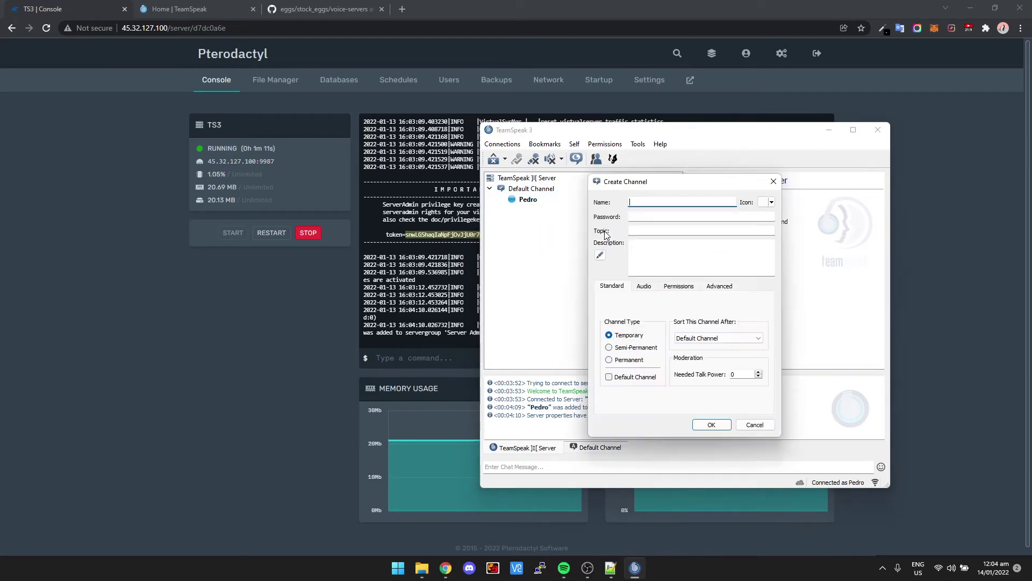
text(Lol)
click(708, 427)
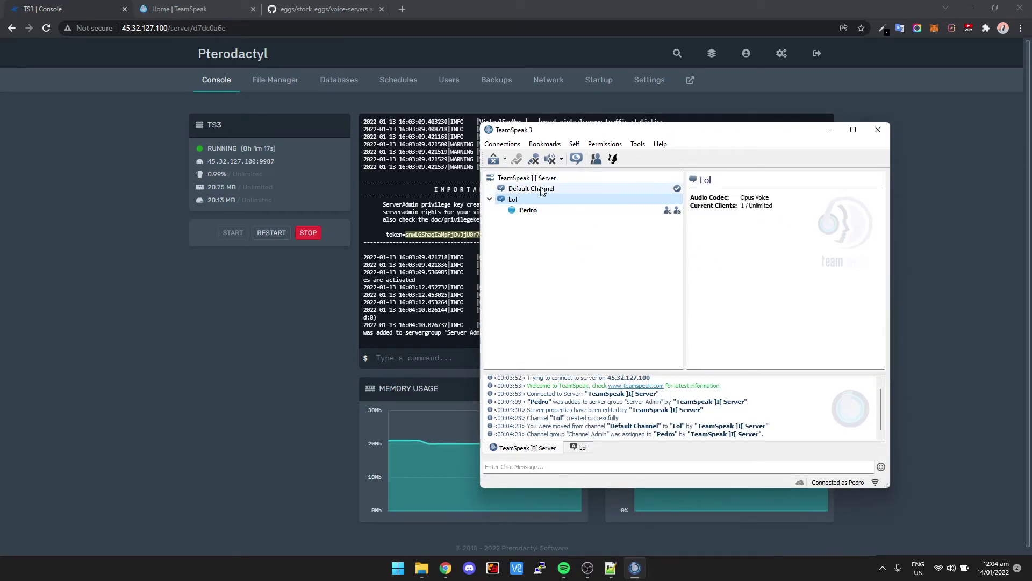
click(290, 311)
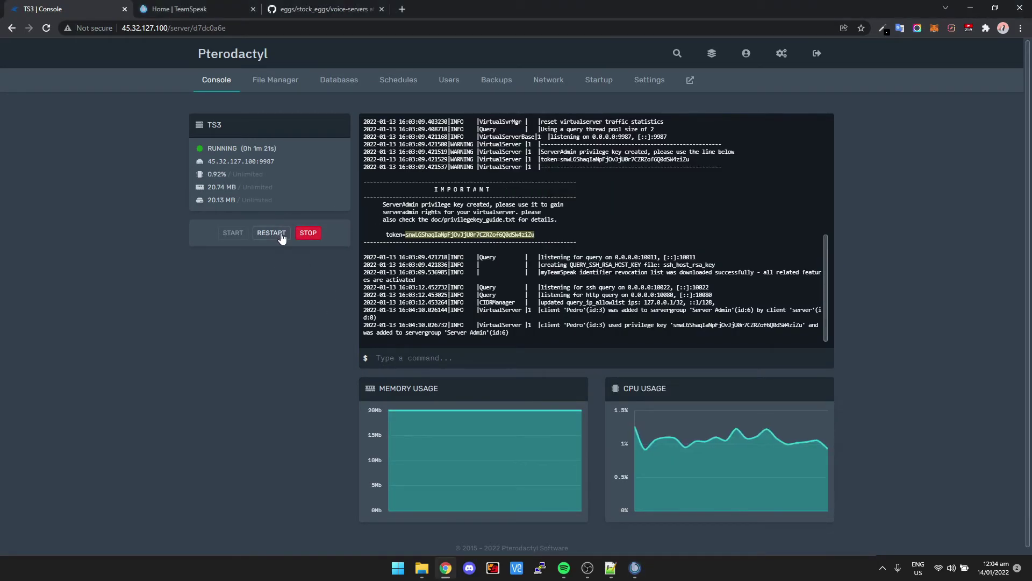
Look over the privilege key notice in the console, then restart the TS3 server.
drag(392, 203, 452, 220)
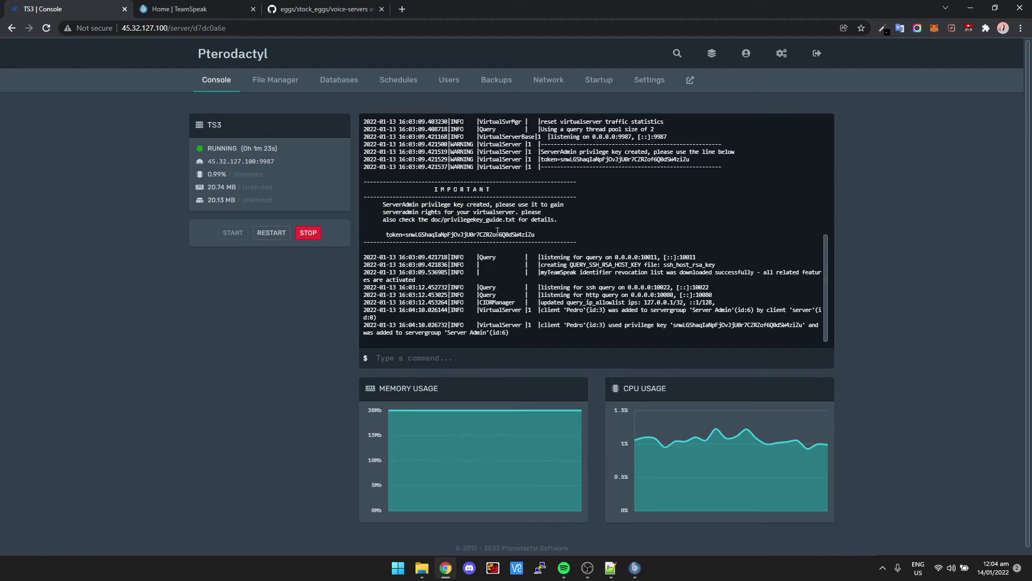
drag(535, 235, 376, 197)
click(377, 198)
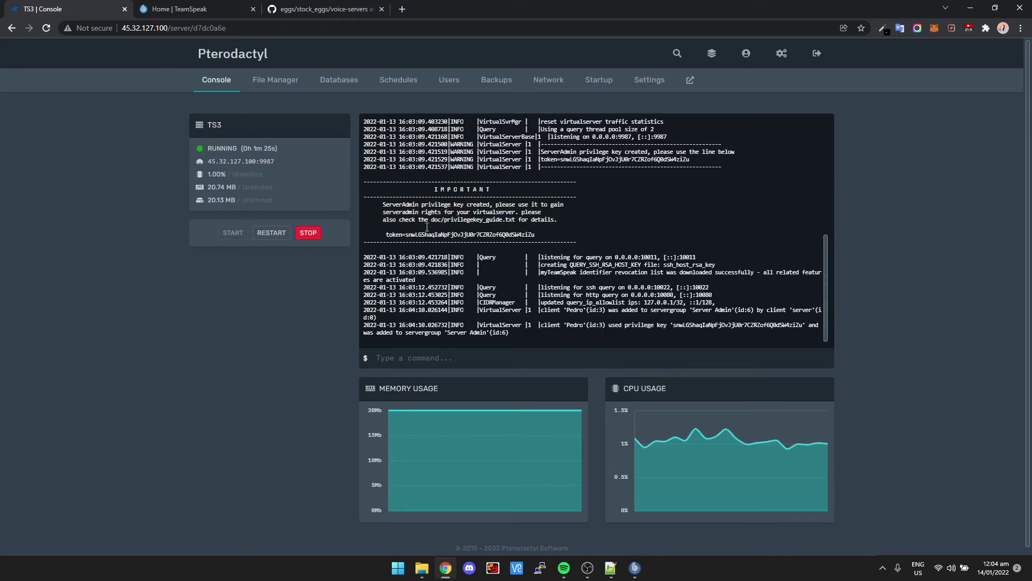
click(272, 235)
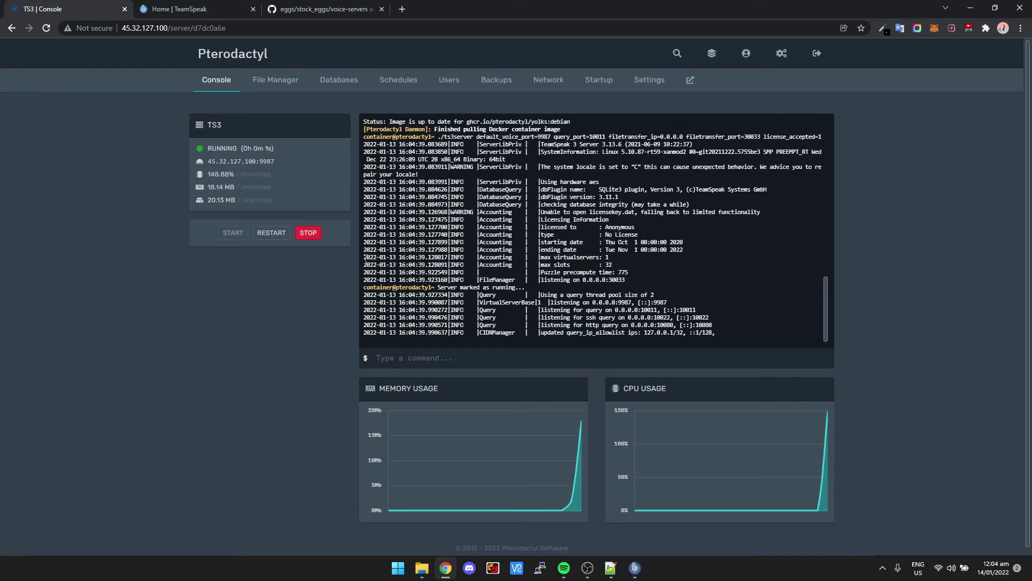
Confirm TeamSpeak reconnected with only Default Channel and Pedro, then return to the TS3 console.
click(635, 567)
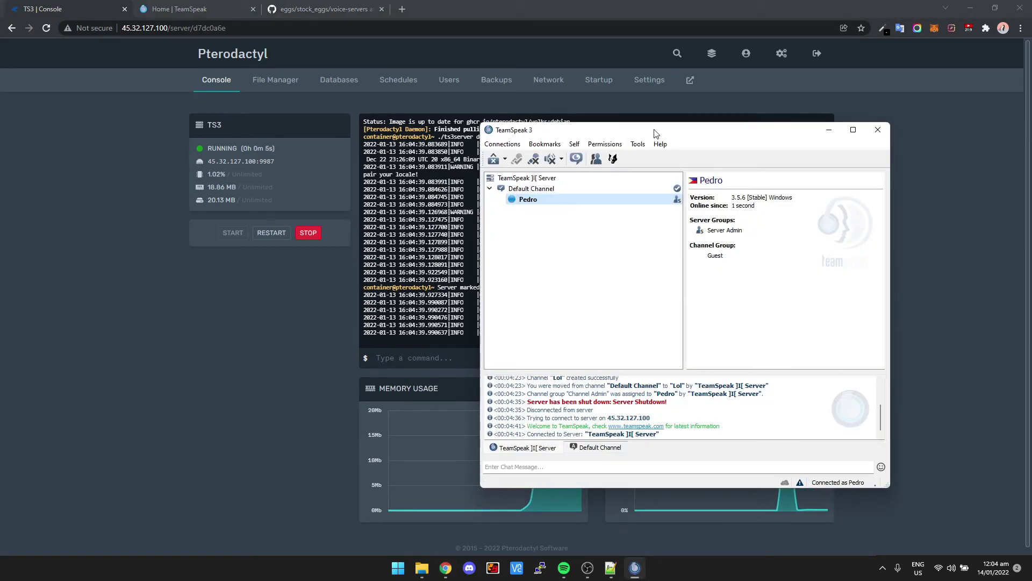
drag(654, 135, 548, 143)
right_click(469, 249)
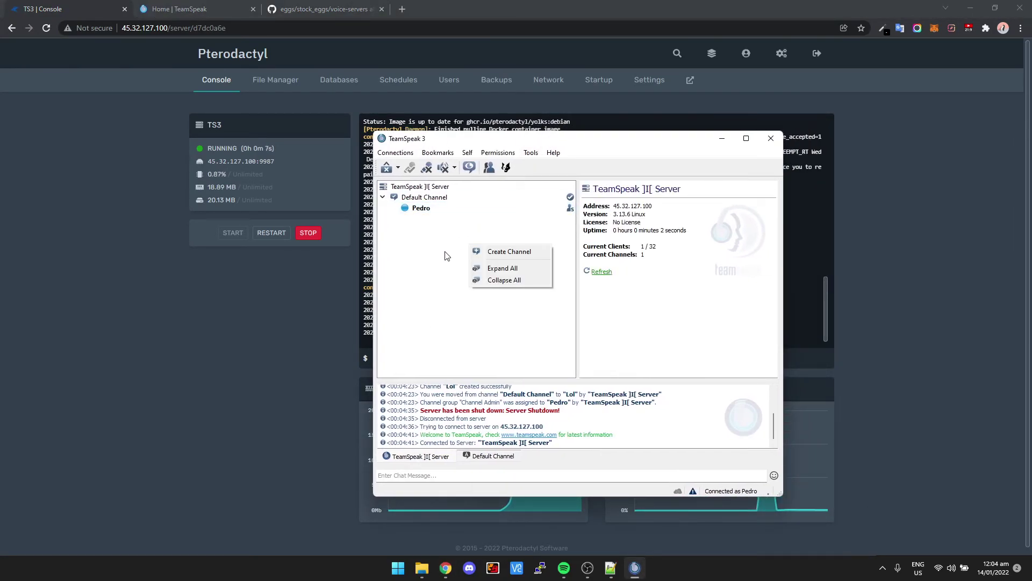
click(427, 252)
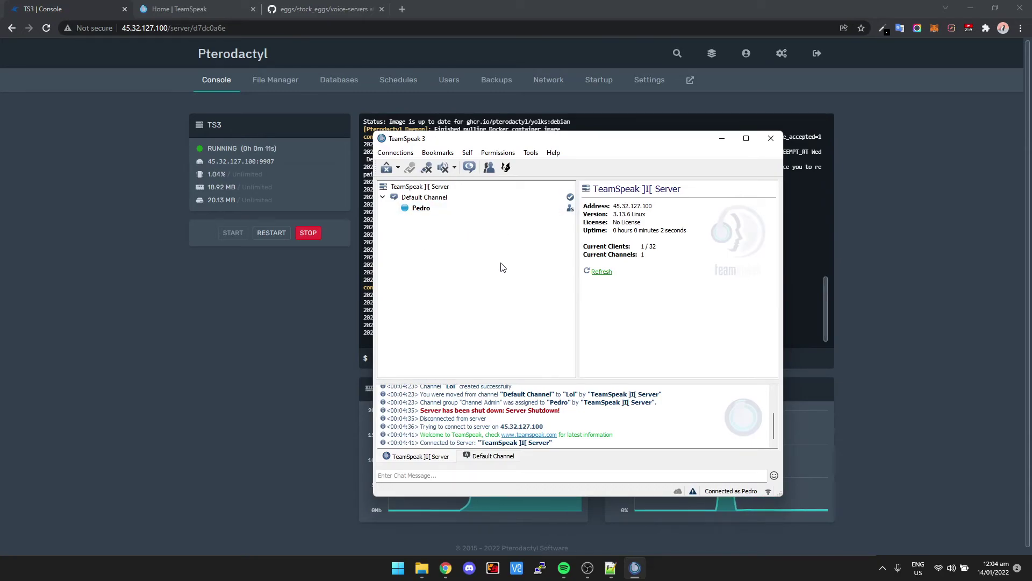
right_click(438, 187)
click(387, 240)
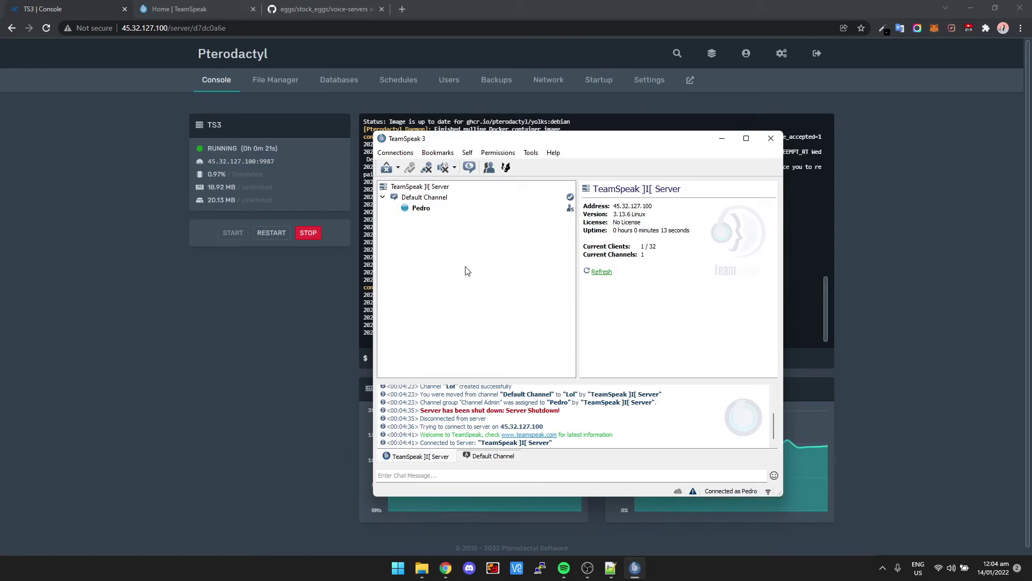
click(313, 331)
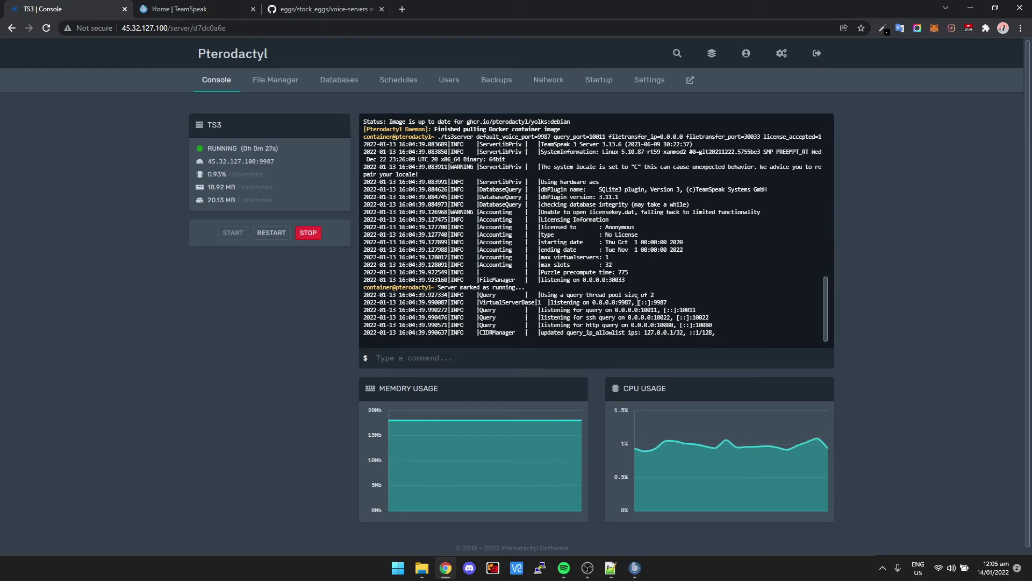
drag(638, 303, 599, 303)
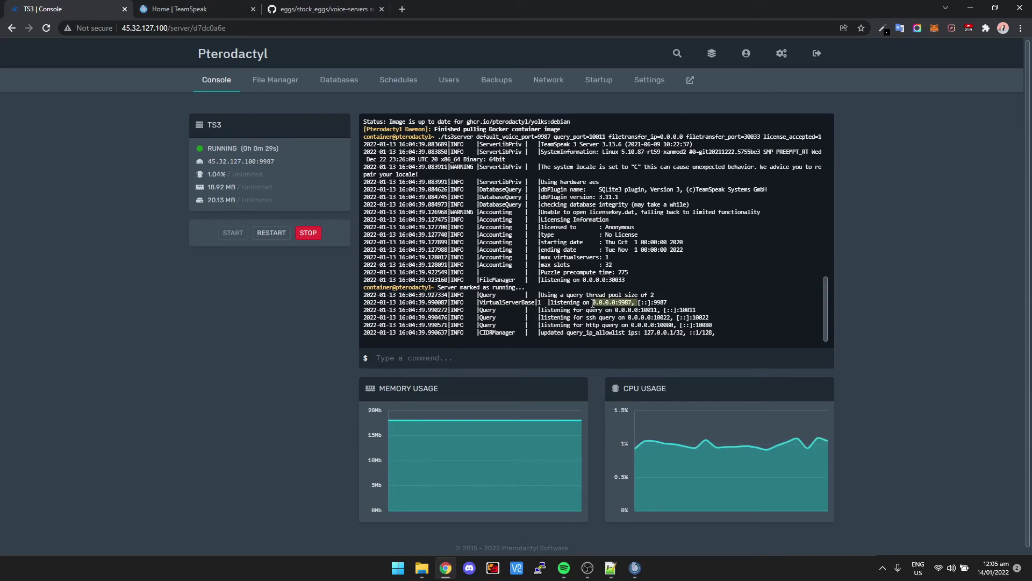
click(599, 304)
drag(593, 302, 626, 304)
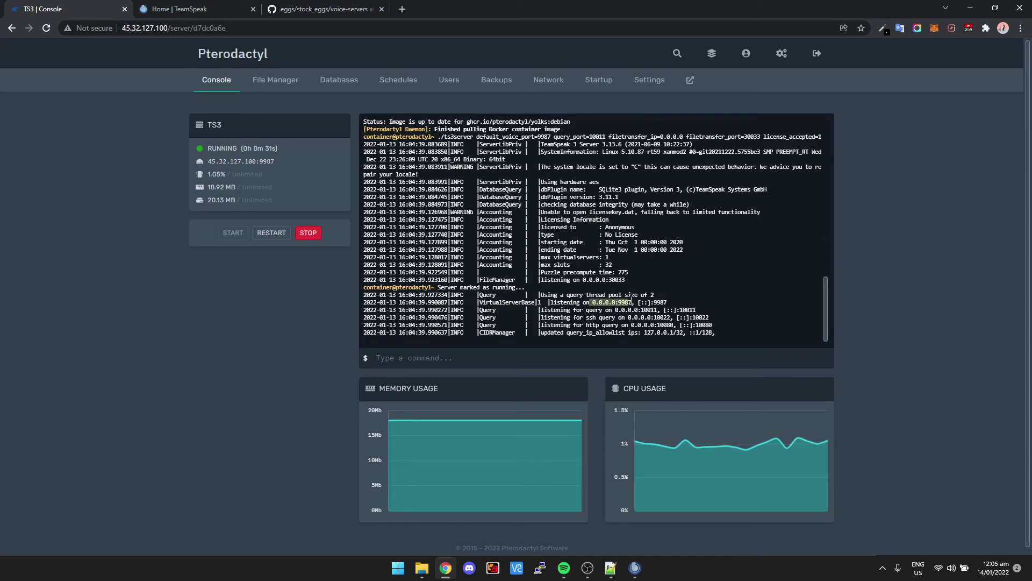
click(632, 300)
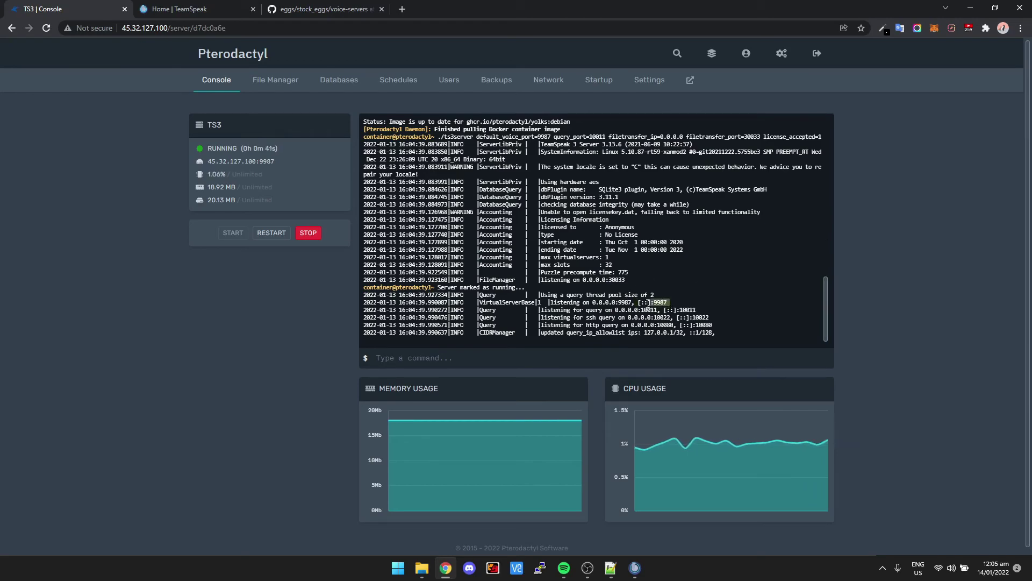
drag(673, 301, 549, 302)
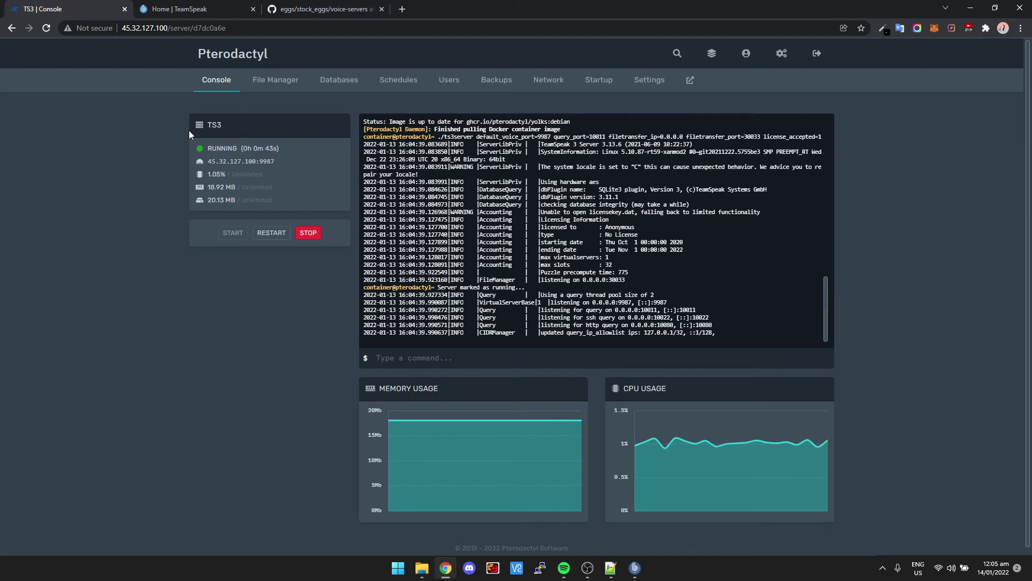